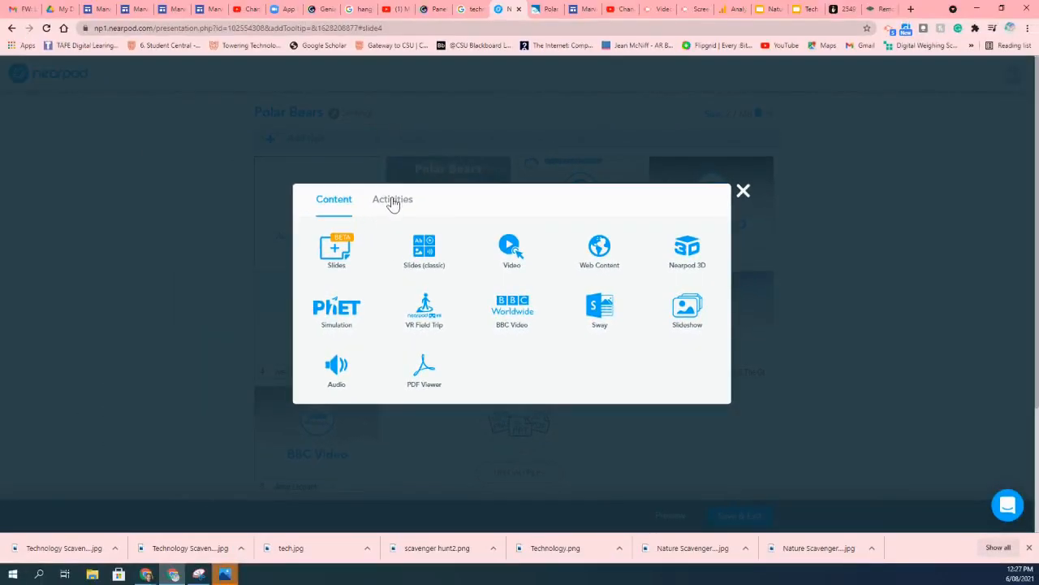
Add an Open-Ended Question activity and enter the question 'How are you feeling today?'.
click(393, 203)
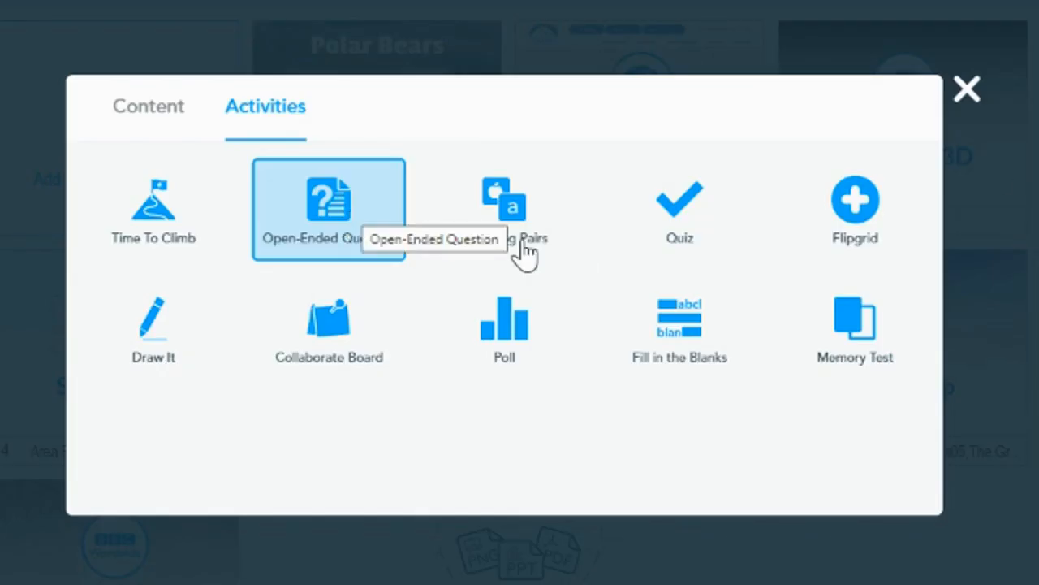
click(350, 224)
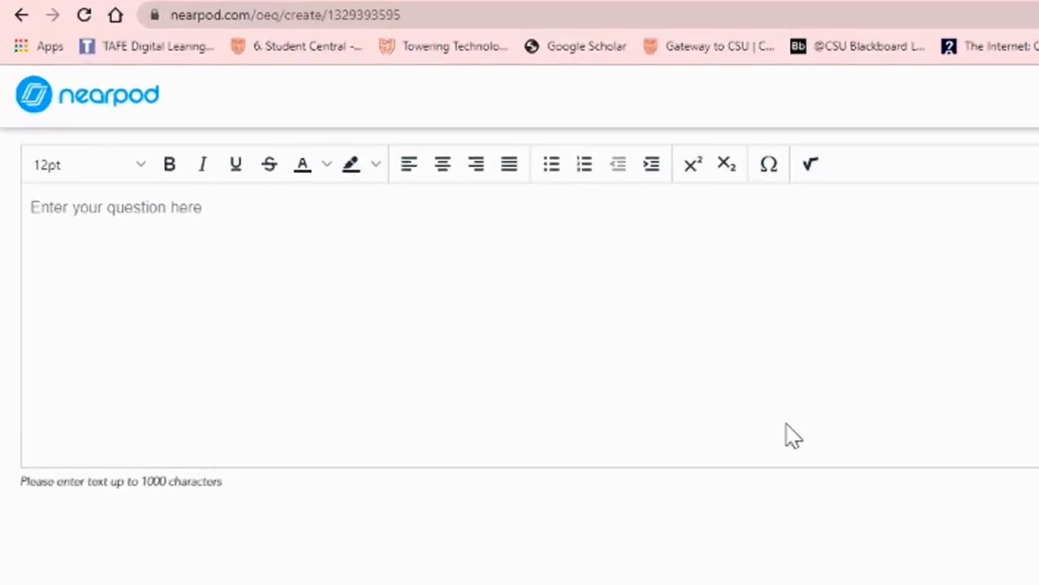
click(139, 231)
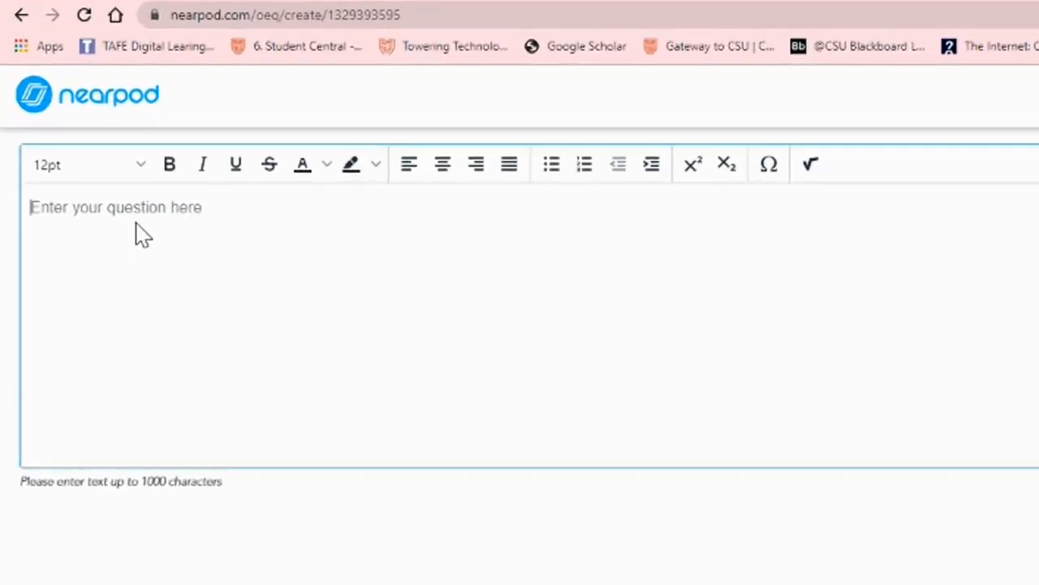
text(How are)
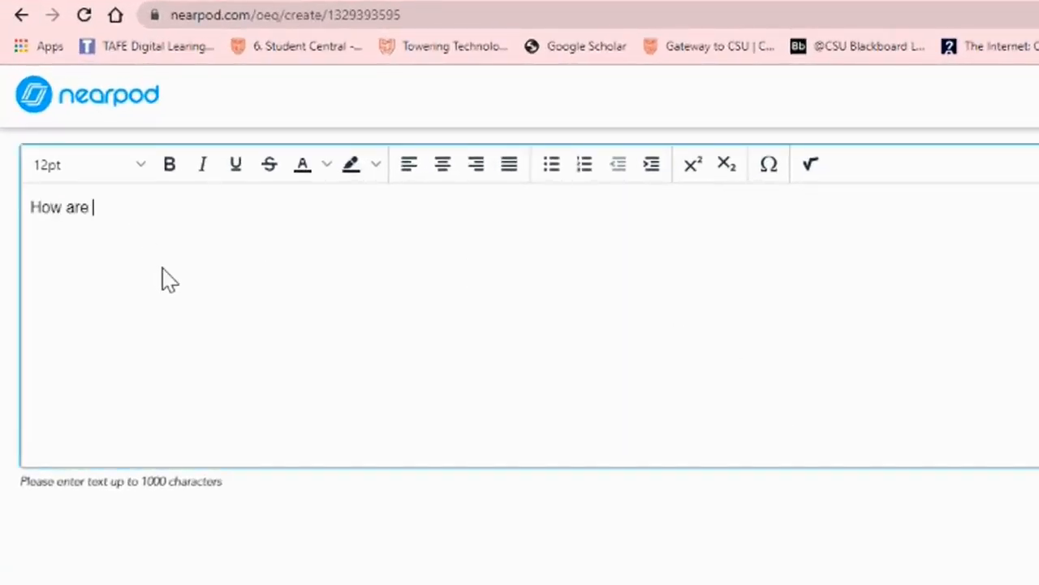
text( you feeling today?)
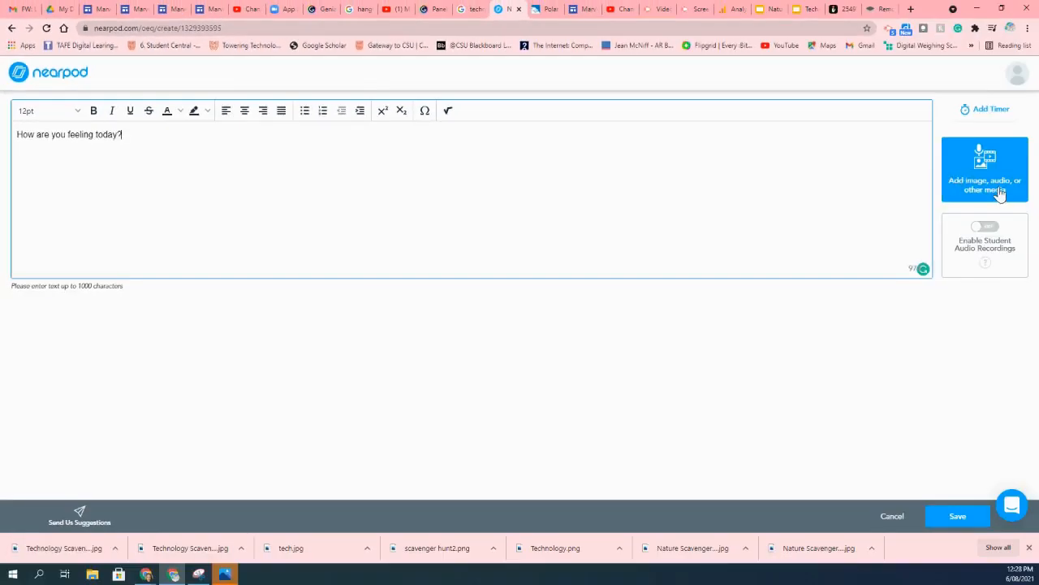
Attach an image to the question by searching 'feelings emoticons' and choosing the first result.
click(999, 192)
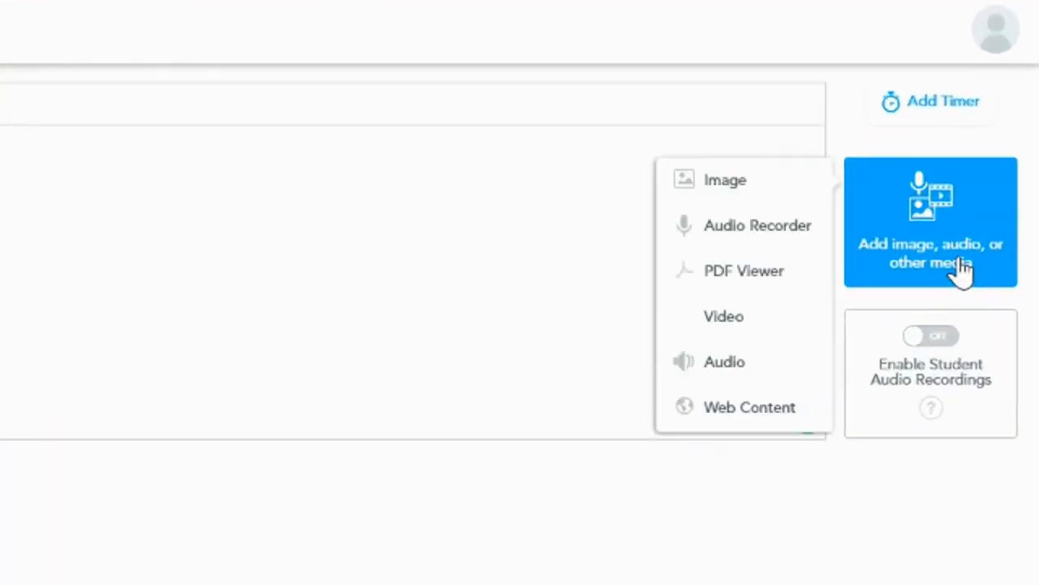
click(729, 196)
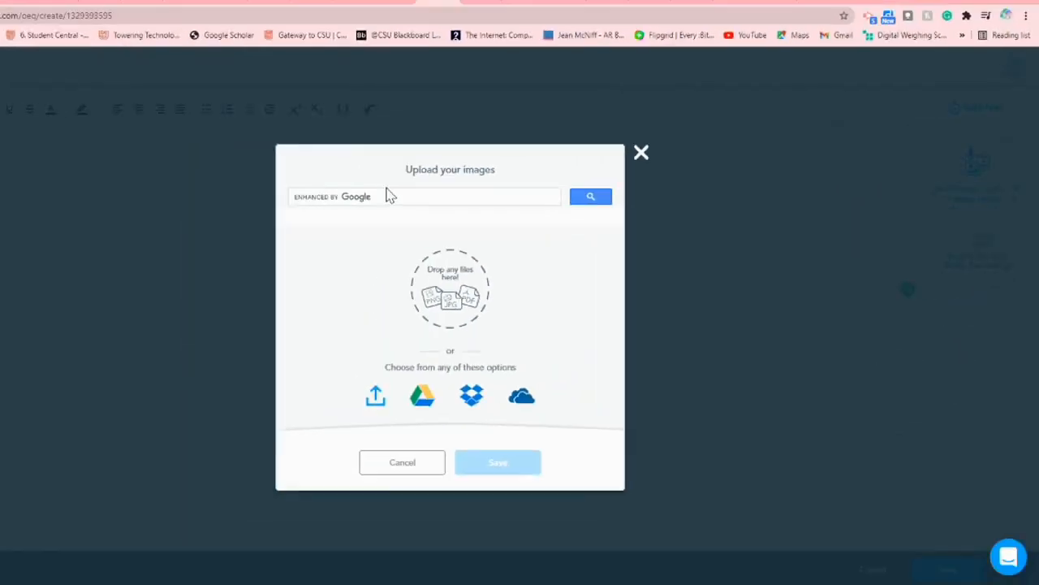
click(388, 195)
text(feelig=ns ==)
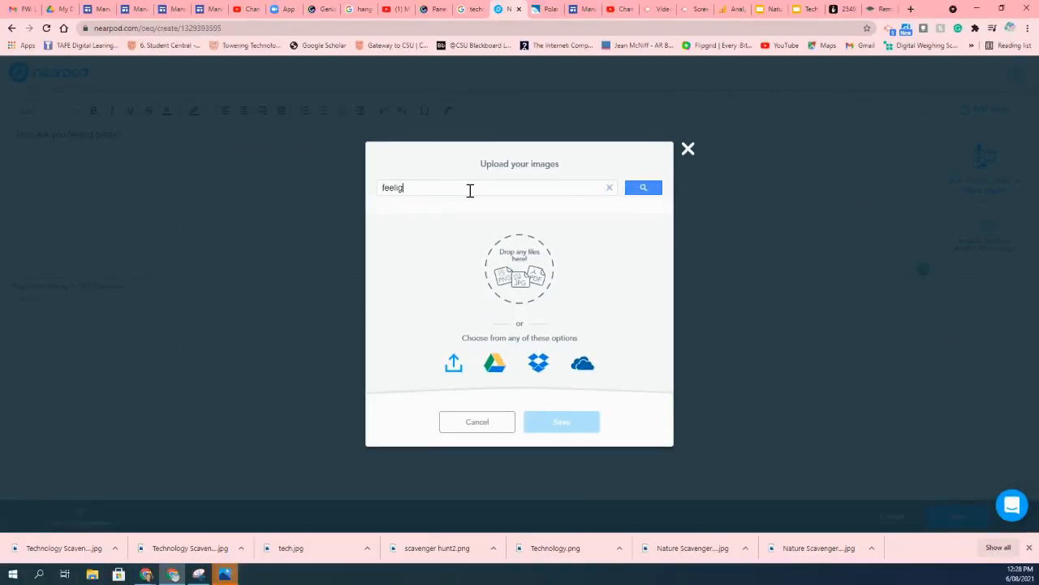
key(BackSpace)
text(ngs emo)
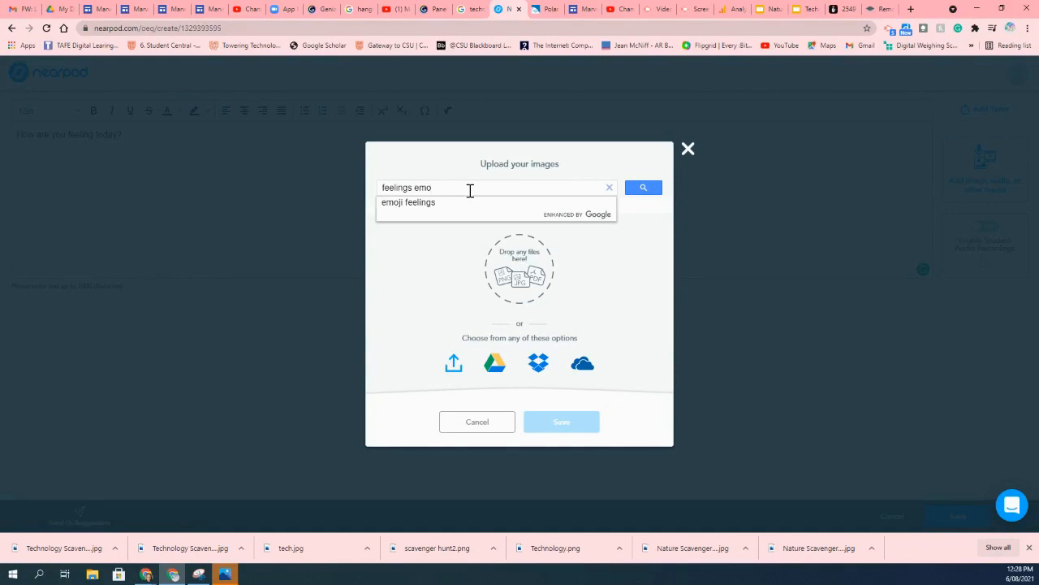
text(tic)
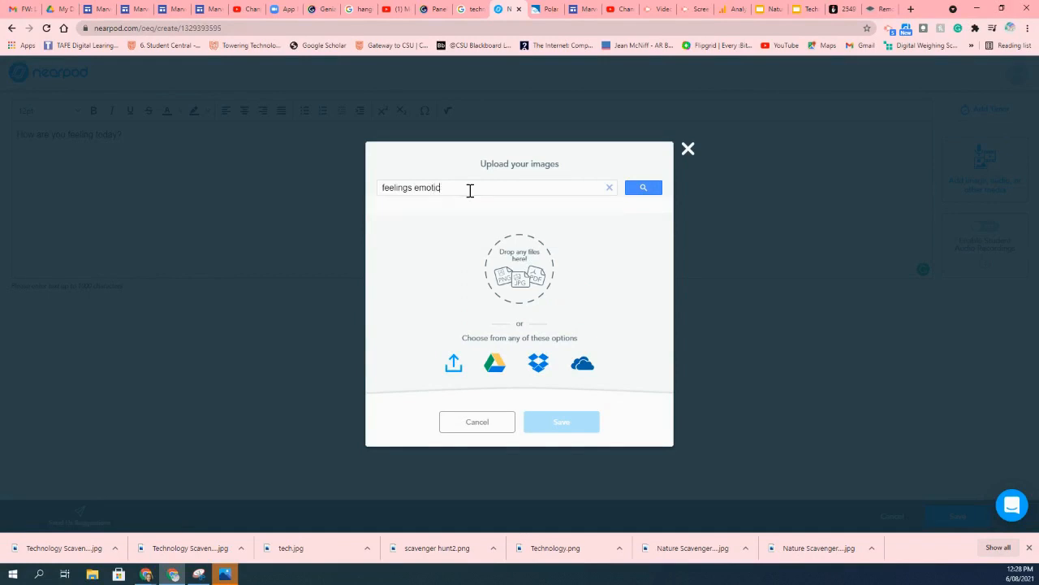
text(ons)
key(Return)
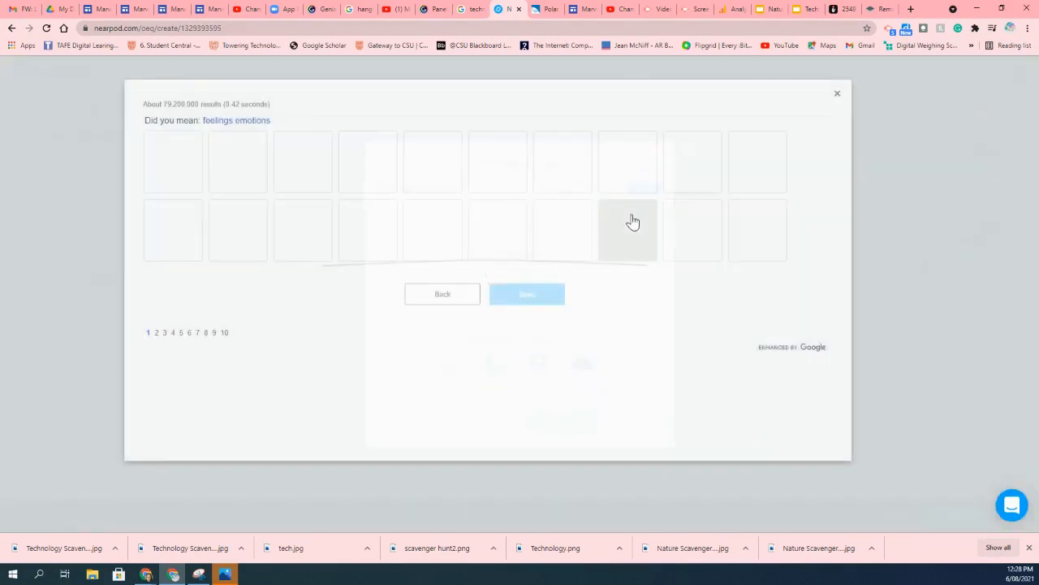
click(195, 157)
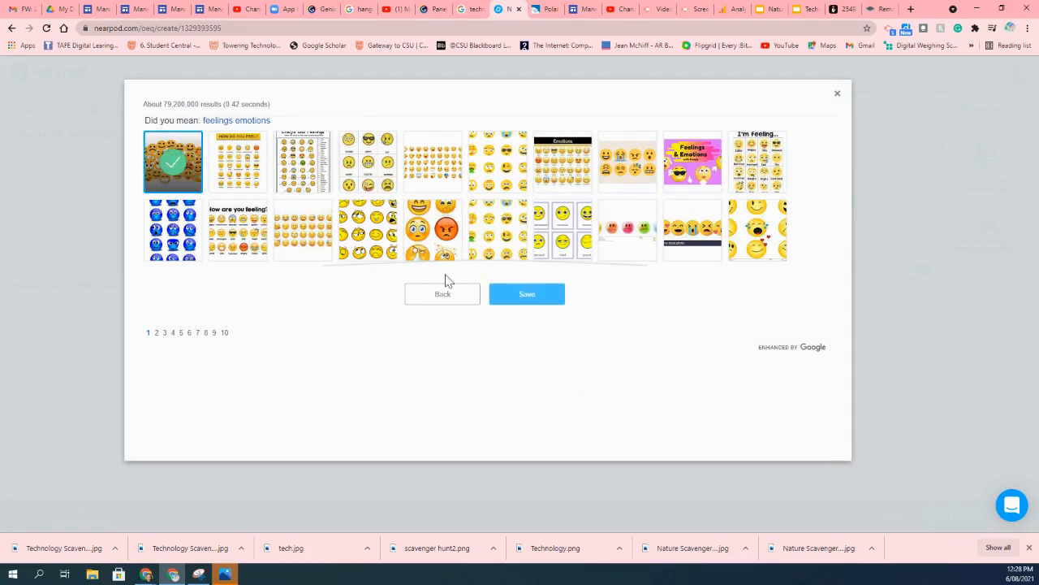
click(519, 297)
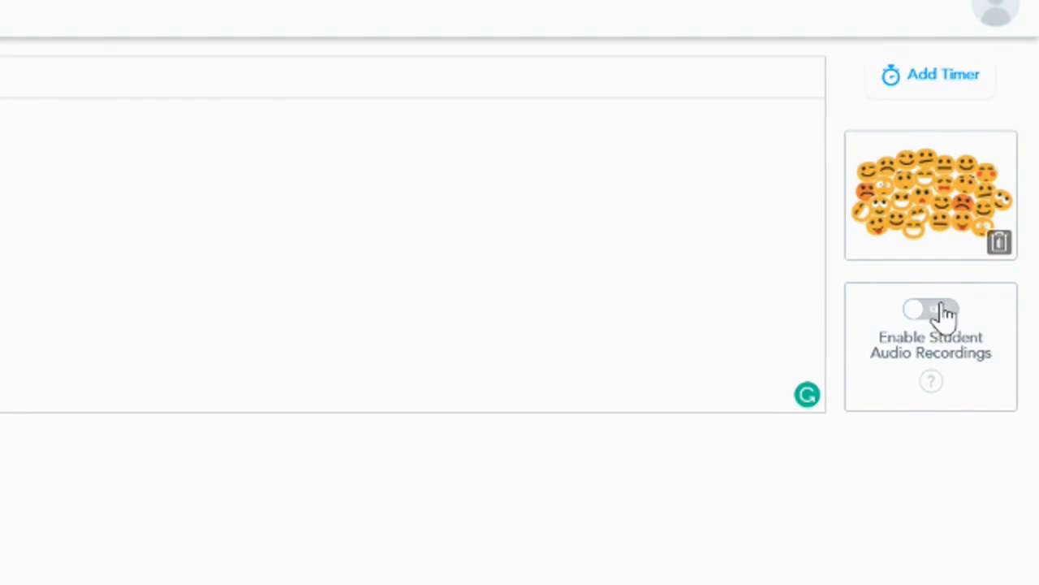
Enable student audio recordings and add a 1-minute activity timer to the question.
click(945, 313)
click(924, 81)
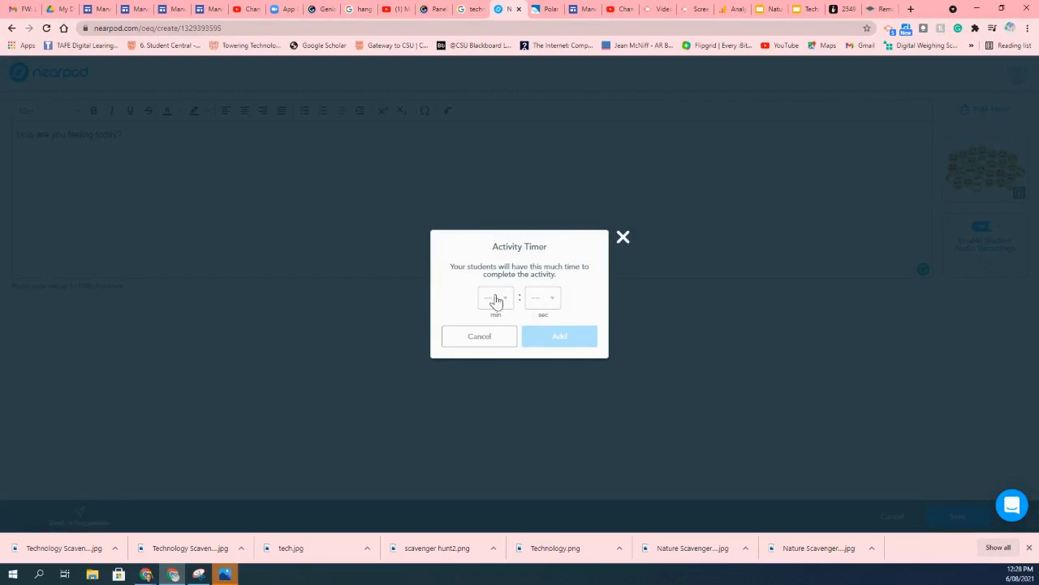
click(497, 300)
click(499, 345)
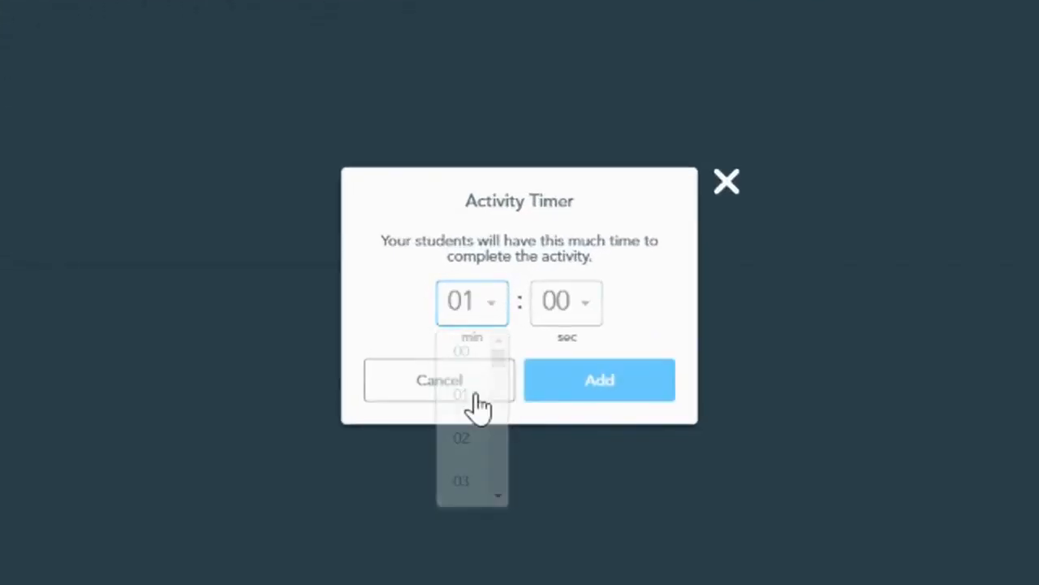
click(642, 391)
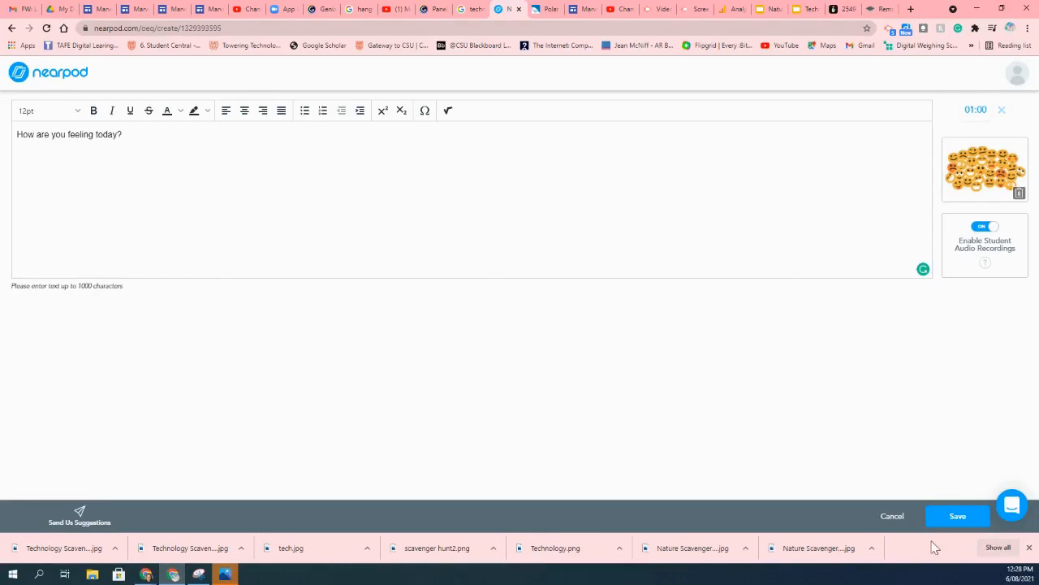
Save the question and move its slide to the first position in the lesson.
click(945, 521)
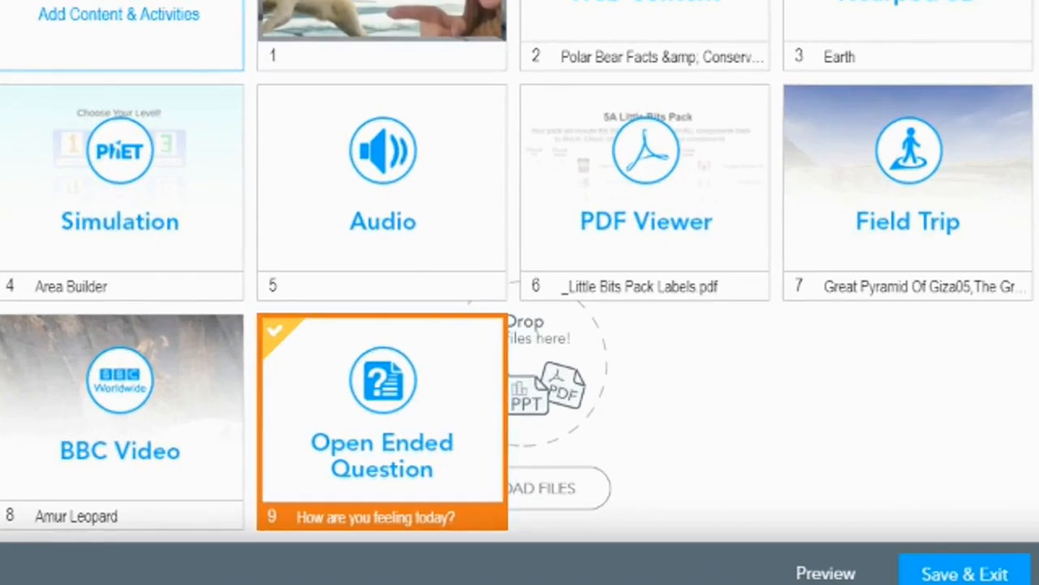
drag(353, 400, 360, 0)
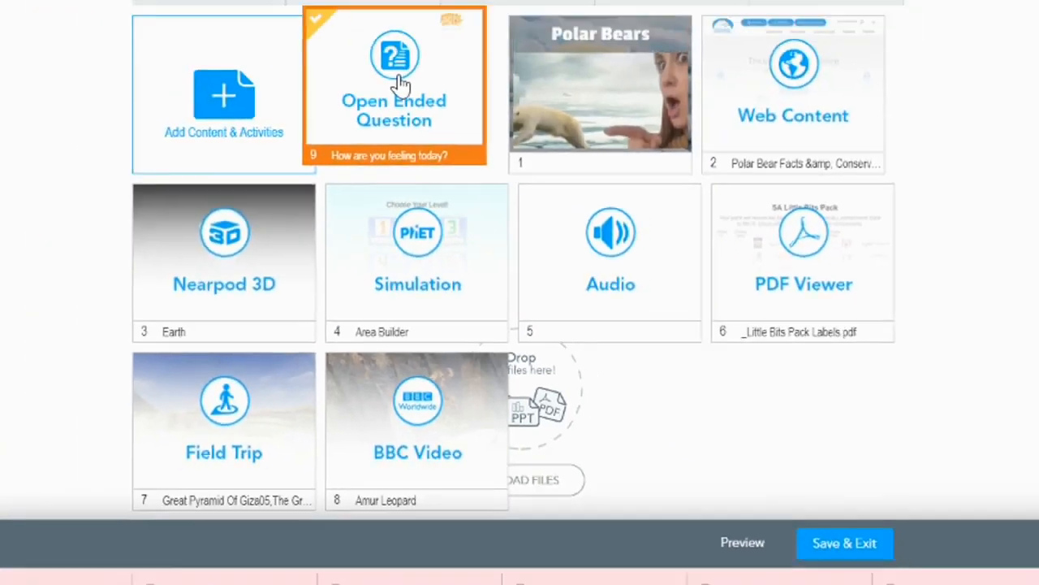
drag(400, 86, 403, 89)
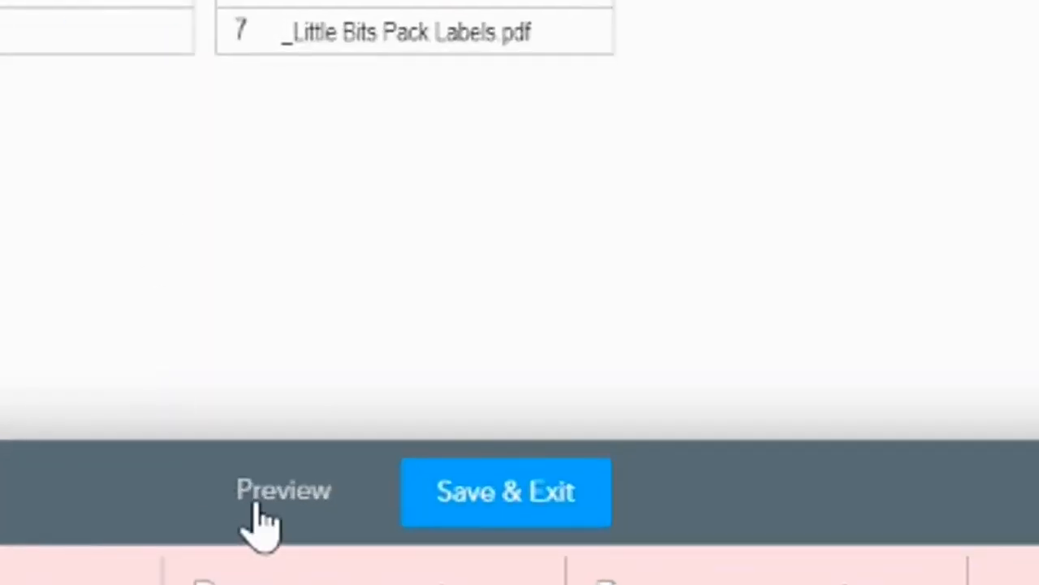
Preview the open-ended question slide as a student, then close the preview.
click(258, 508)
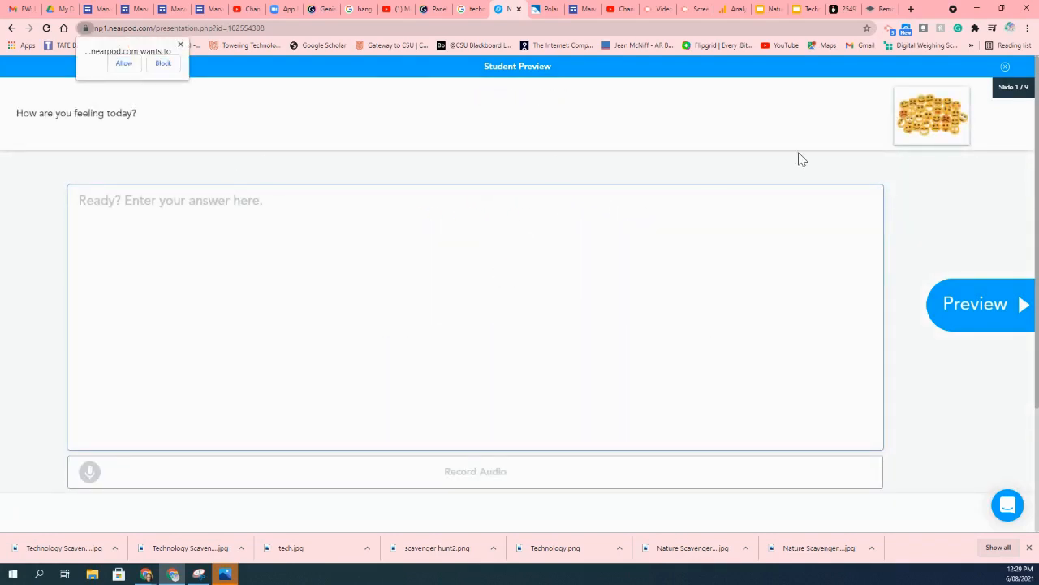
click(253, 231)
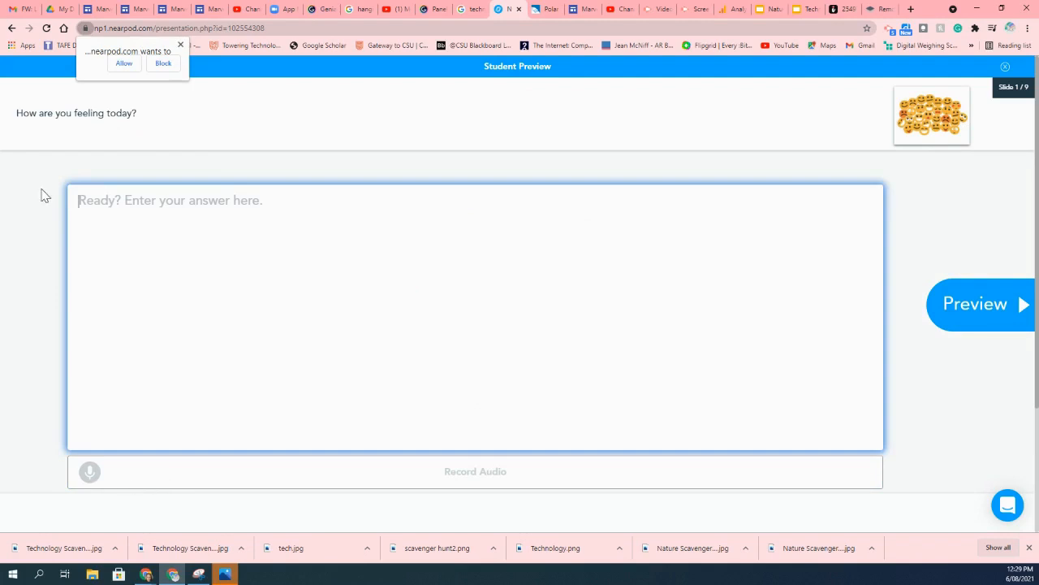
click(181, 47)
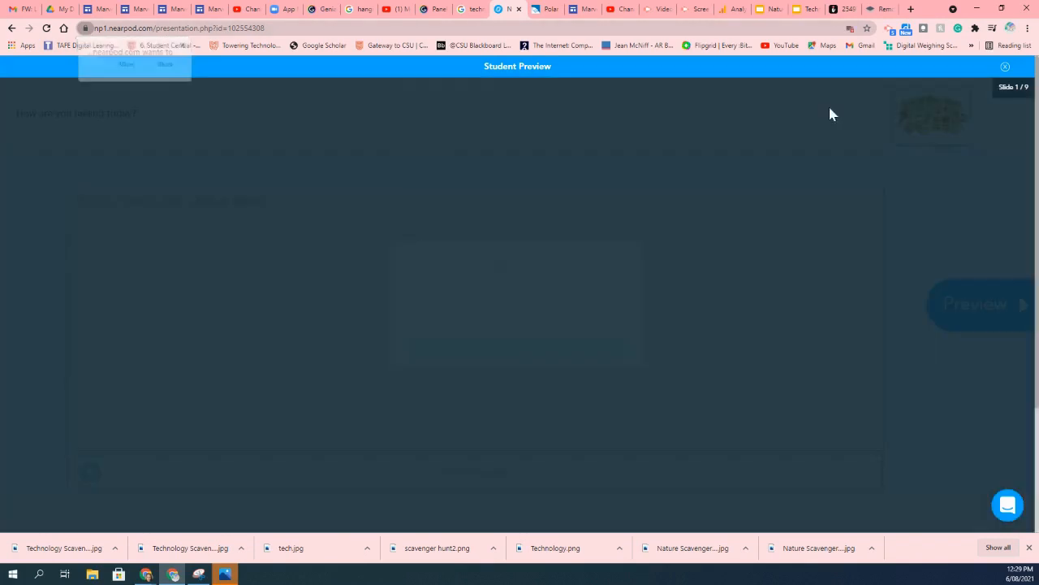
click(1006, 68)
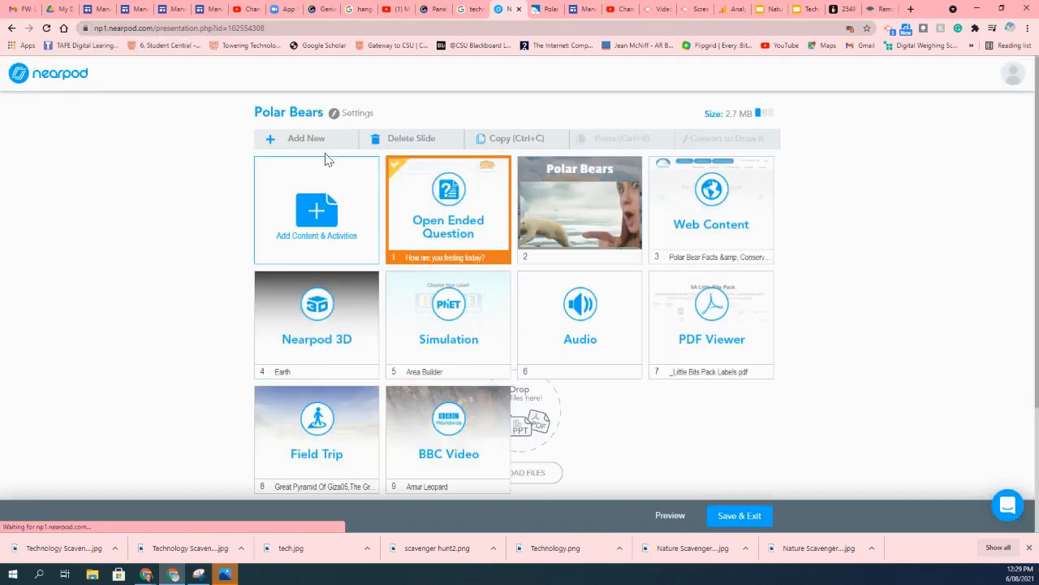
Add a Matching Pairs activity and give it a 2-minute activity timer.
click(320, 144)
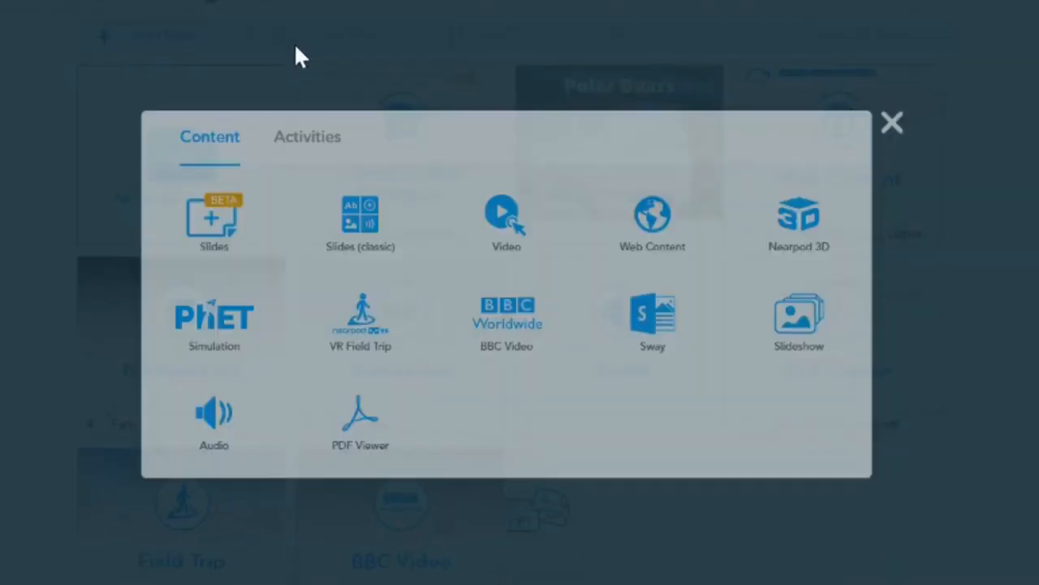
click(306, 140)
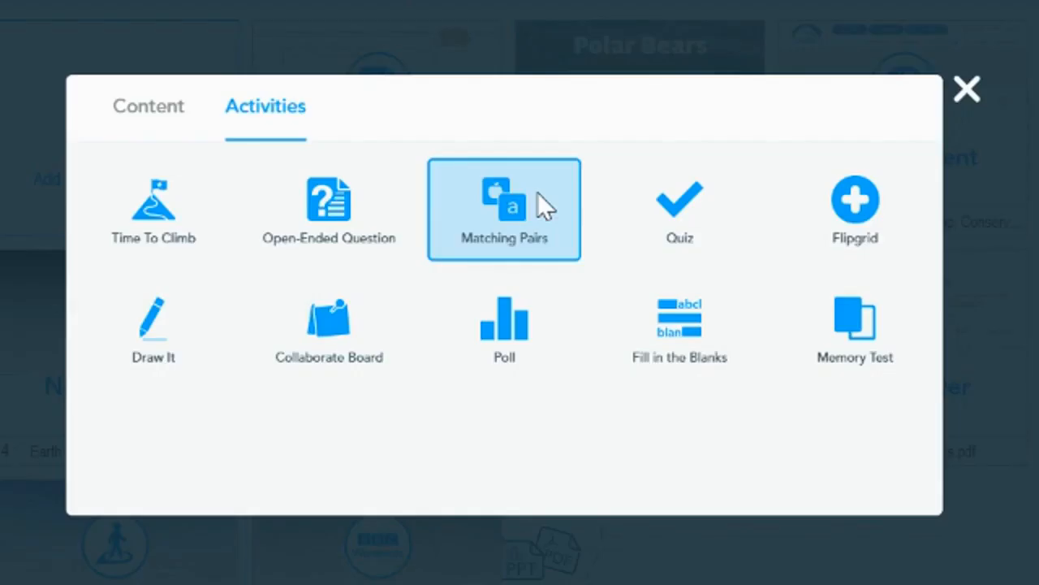
click(538, 193)
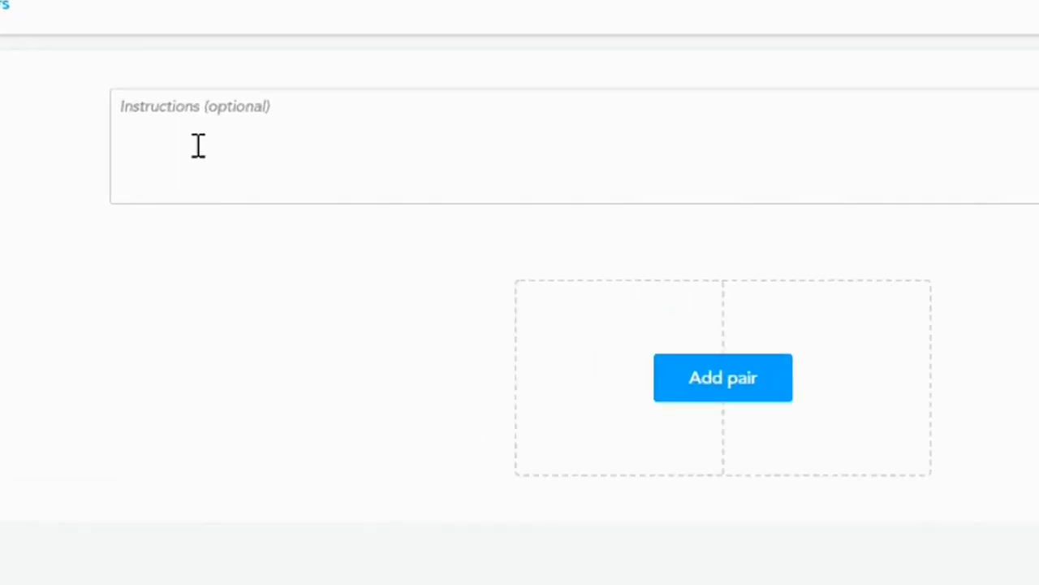
click(215, 169)
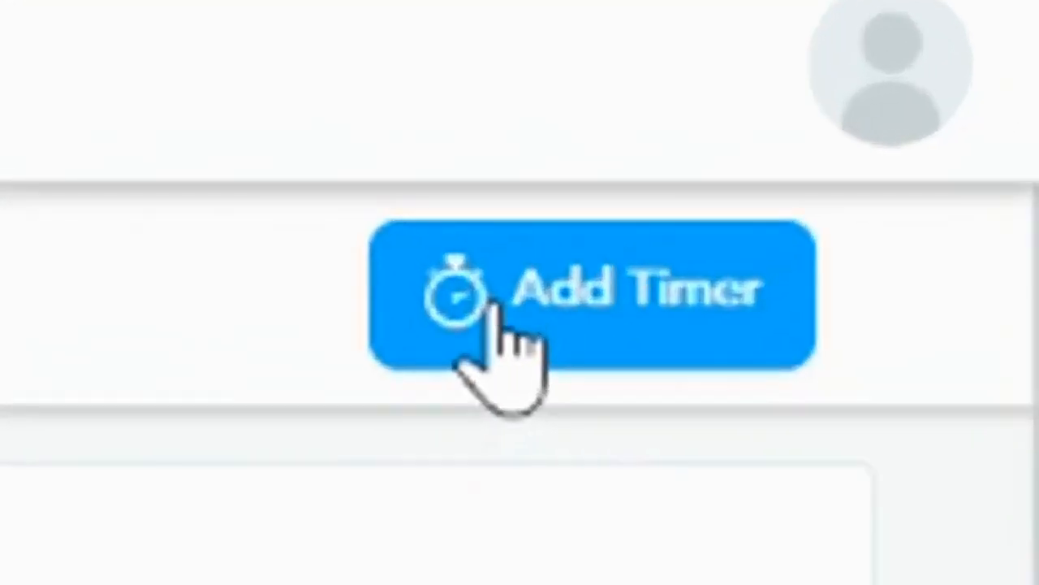
click(930, 122)
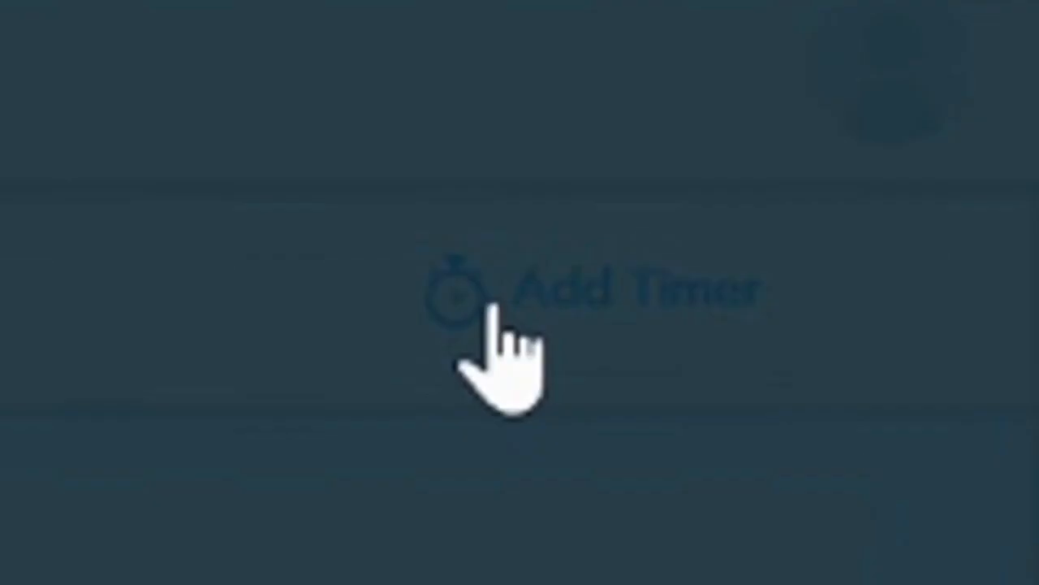
click(472, 302)
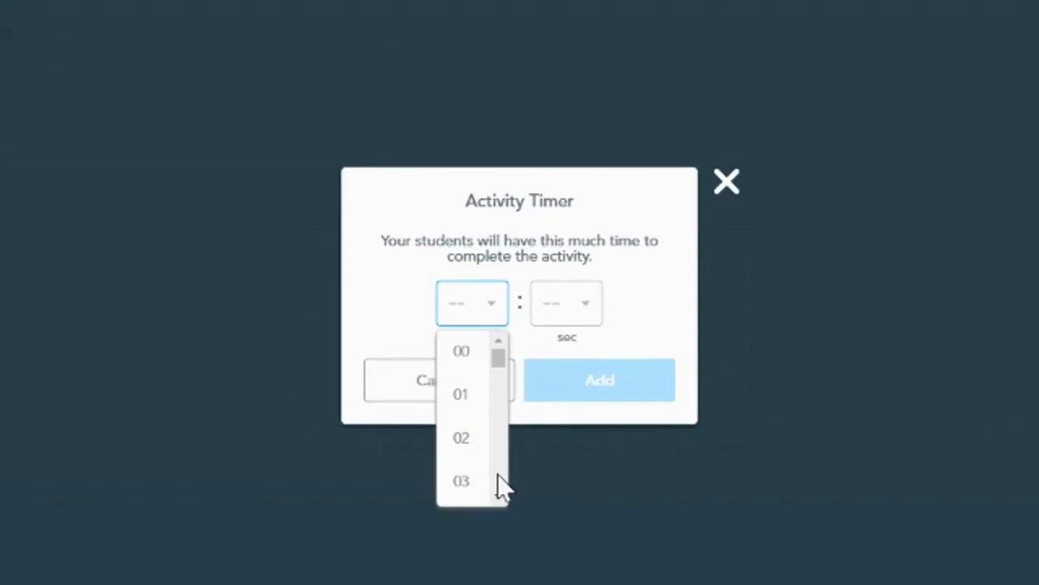
click(474, 438)
click(609, 410)
Begin typing the activity instructions 'Match the p'.
click(61, 76)
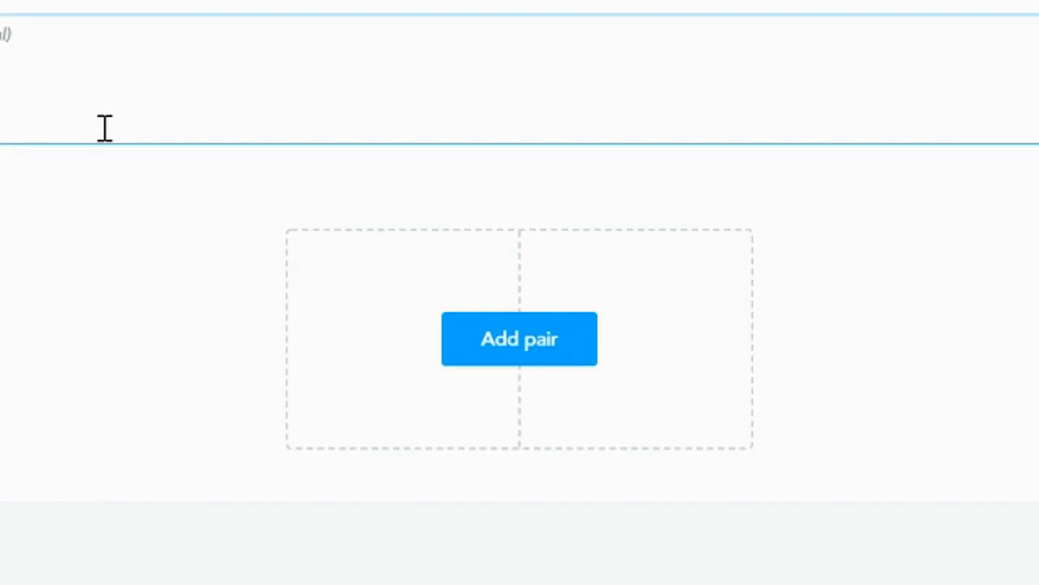
text(Mathc)
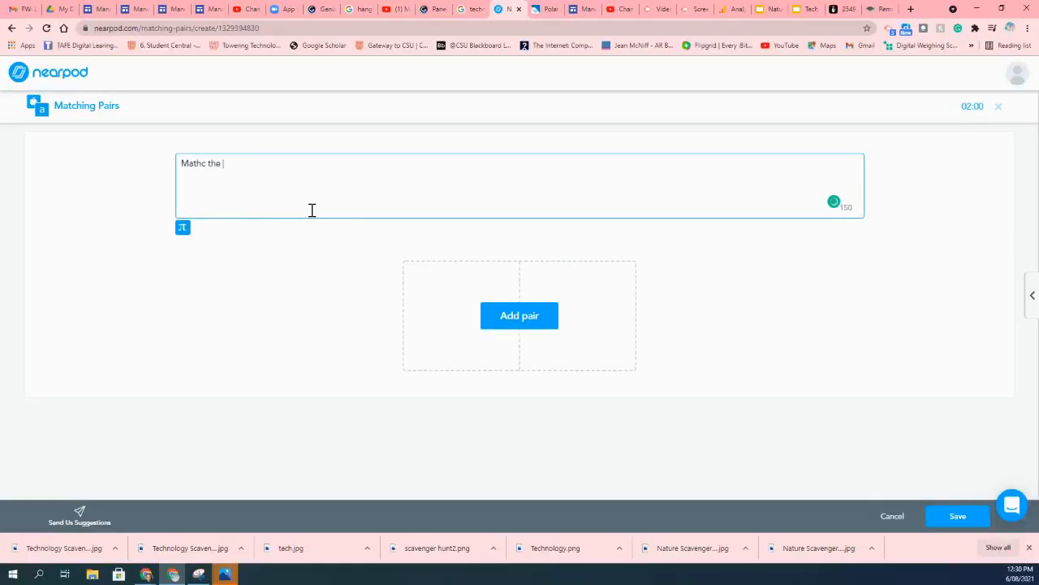
key(BackSpace)
key(BackSpace)
key(BackSpace)
key(BackSpace)
key(BackSpace)
key(BackSpace)
key(BackSpace)
key(BackSpace)
Add a first pair and upload the image polar_jump__1_-removebg-preview to its left card.
click(488, 317)
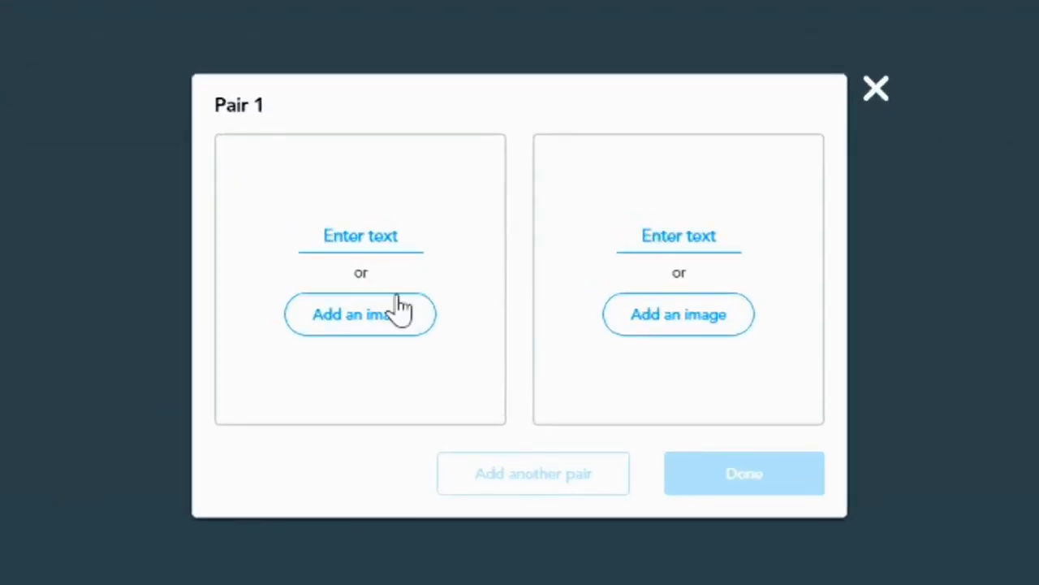
click(390, 313)
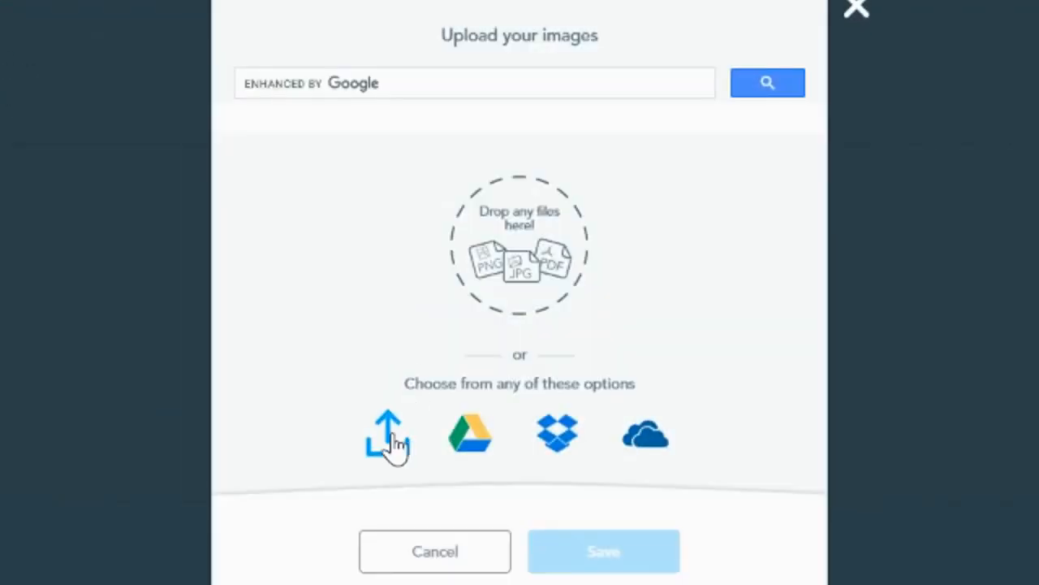
click(396, 442)
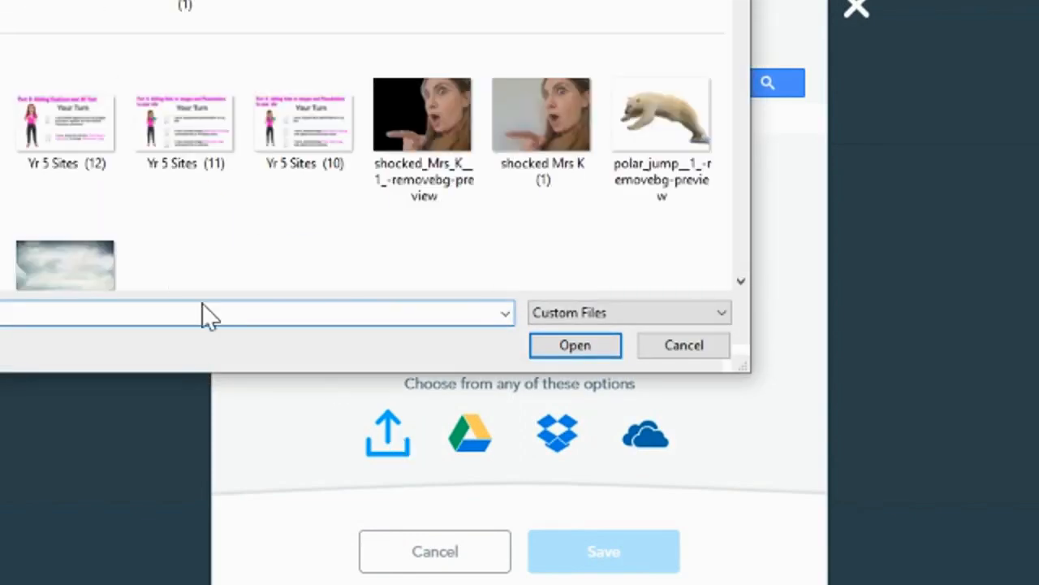
click(678, 91)
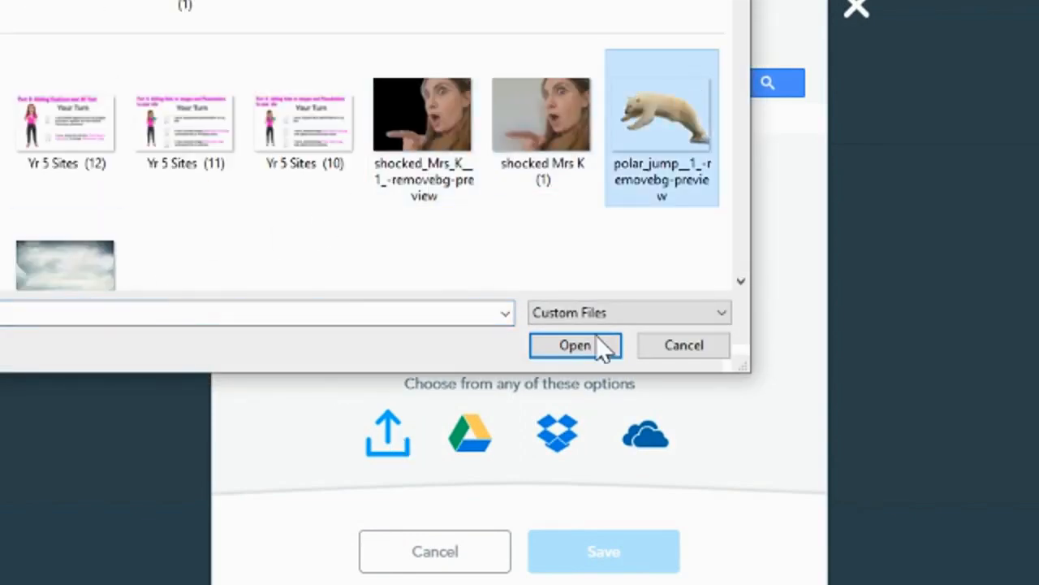
click(573, 346)
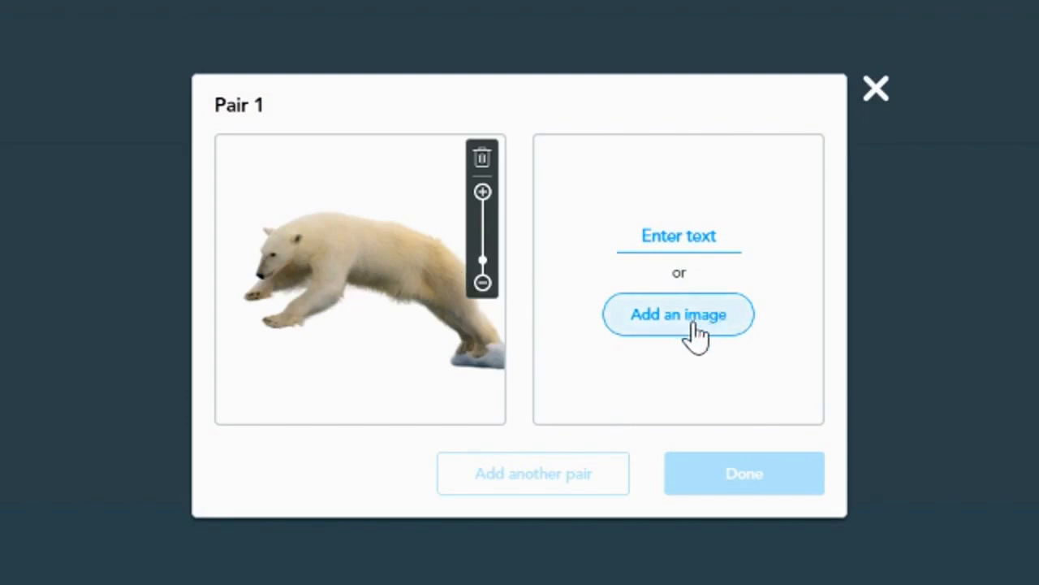
Enter 'Panda Jumps' as the pair's matching text and finish the pair.
click(692, 237)
text(Panda)
text(Jumps)
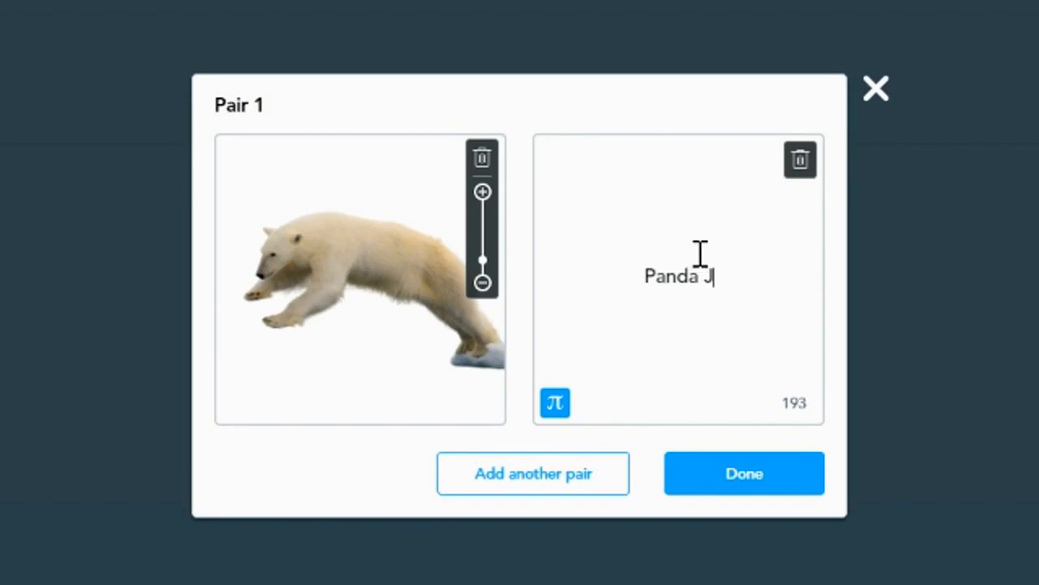
click(762, 471)
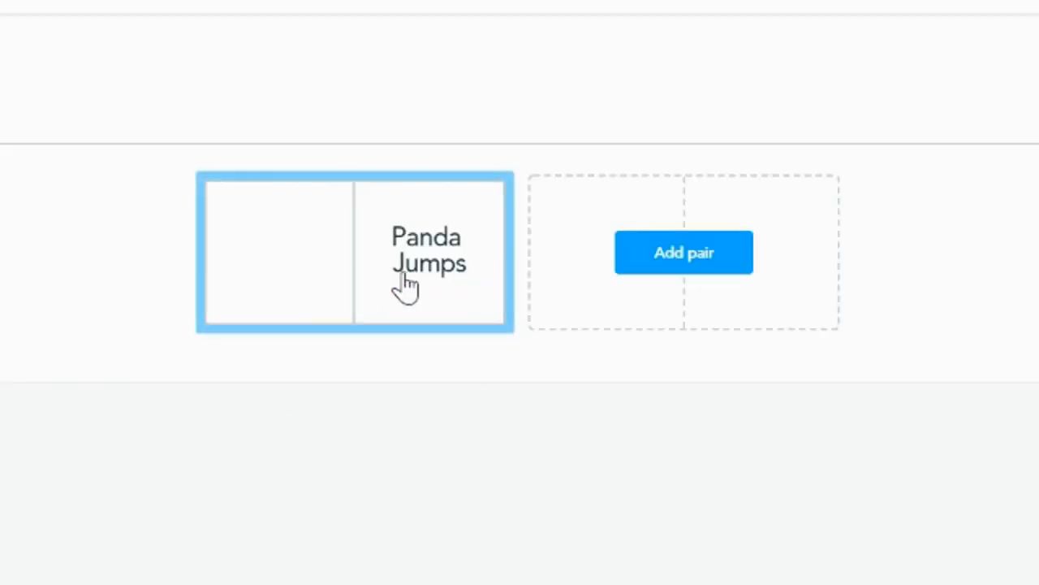
Add a second pair and upload a micro:bit photo to its left card.
click(724, 254)
click(358, 325)
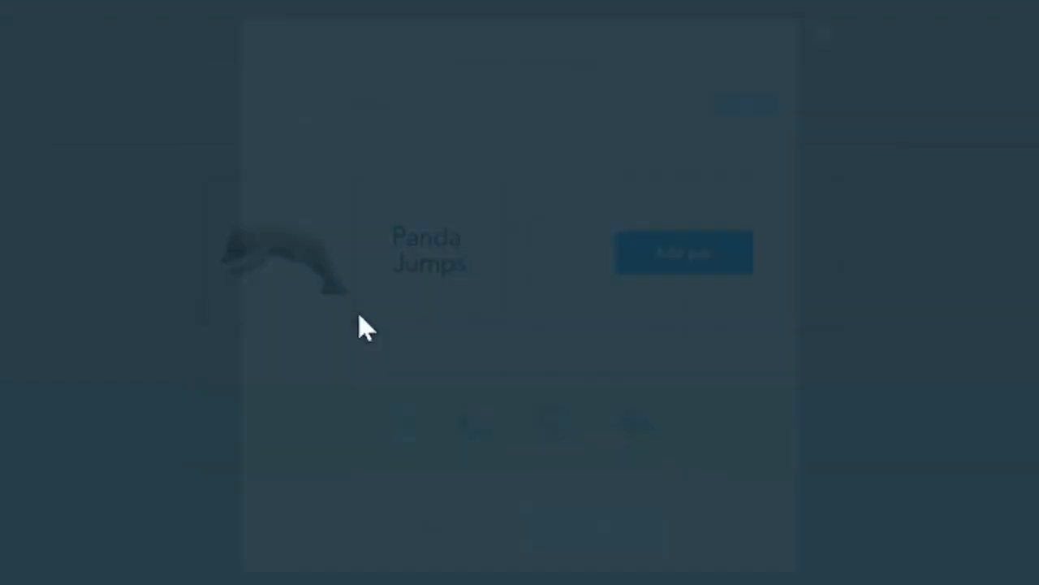
click(395, 449)
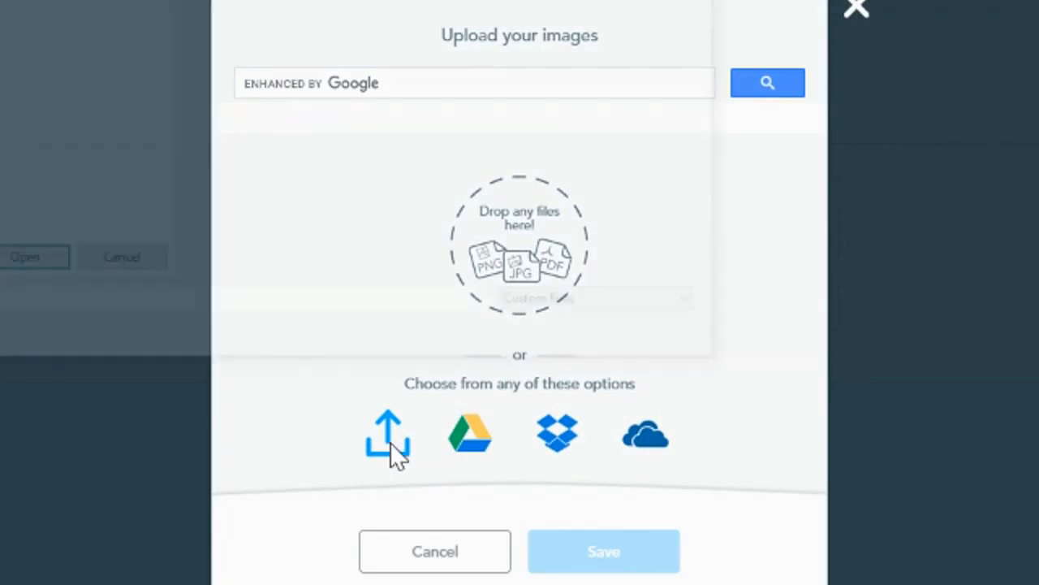
scroll(301, 239, down, 10)
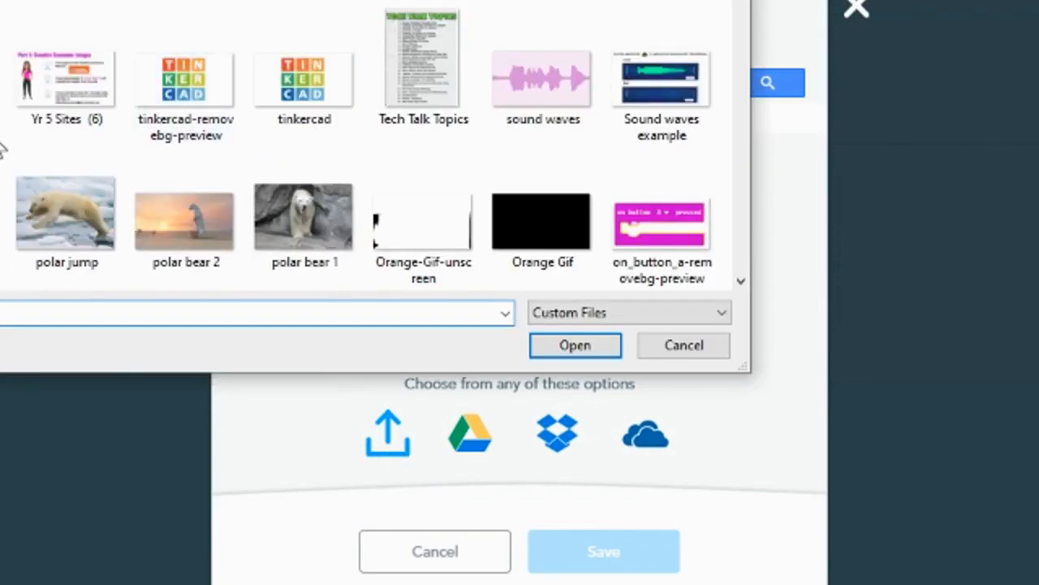
scroll(3, 148, down, 5)
scroll(366, 146, down, 5)
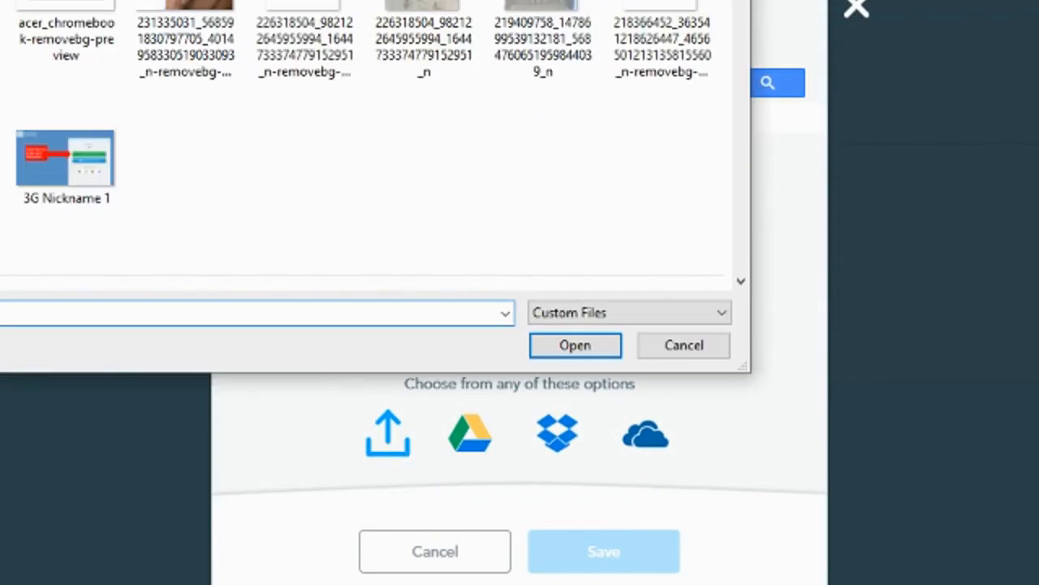
click(575, 354)
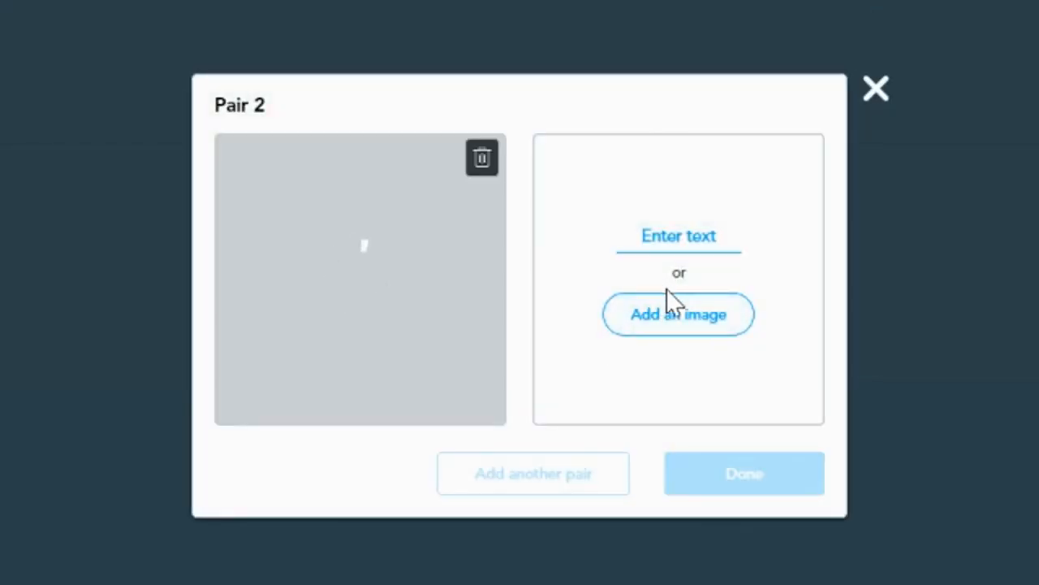
Upload a micro:bit board image to the second pair's matching card and finish the pair.
click(688, 325)
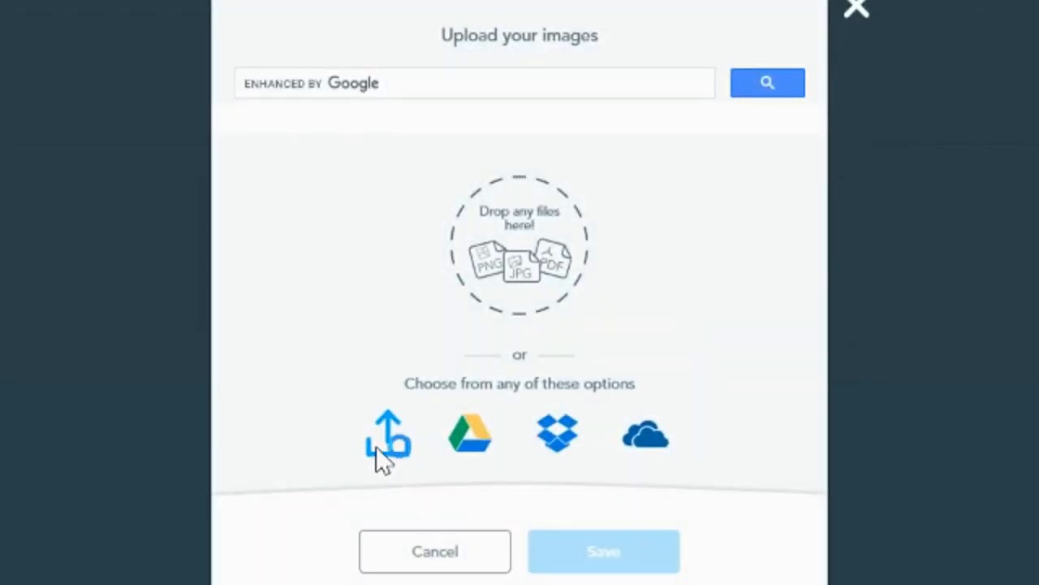
click(389, 436)
scroll(130, 142, down, 10)
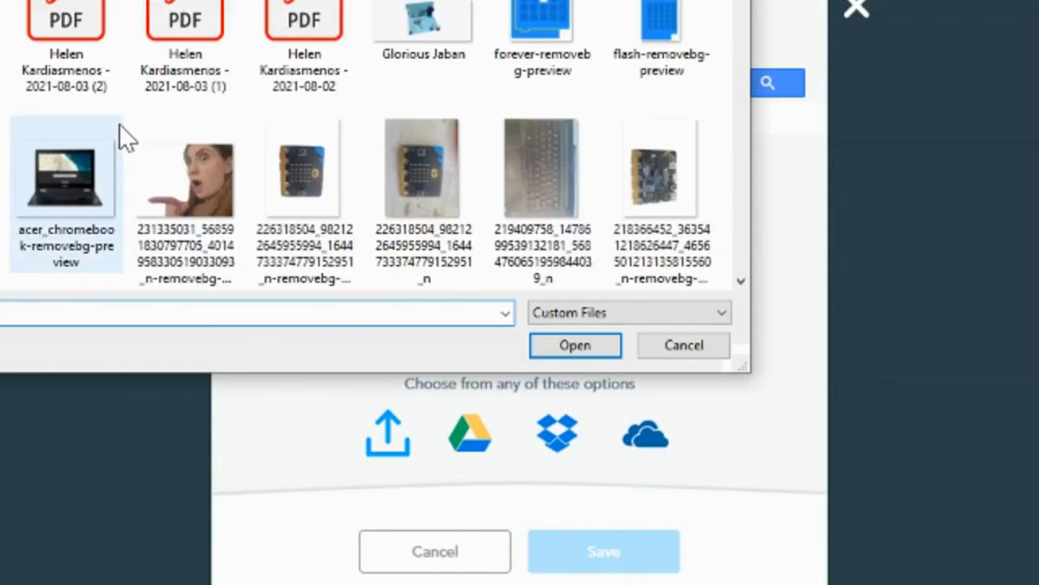
scroll(129, 142, down, 3)
click(325, 49)
click(588, 346)
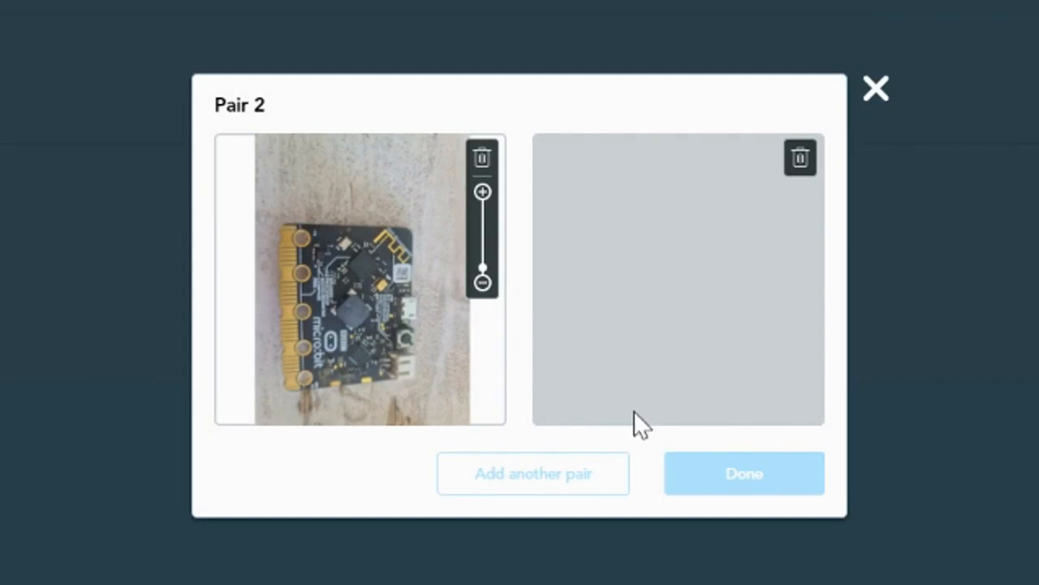
click(712, 487)
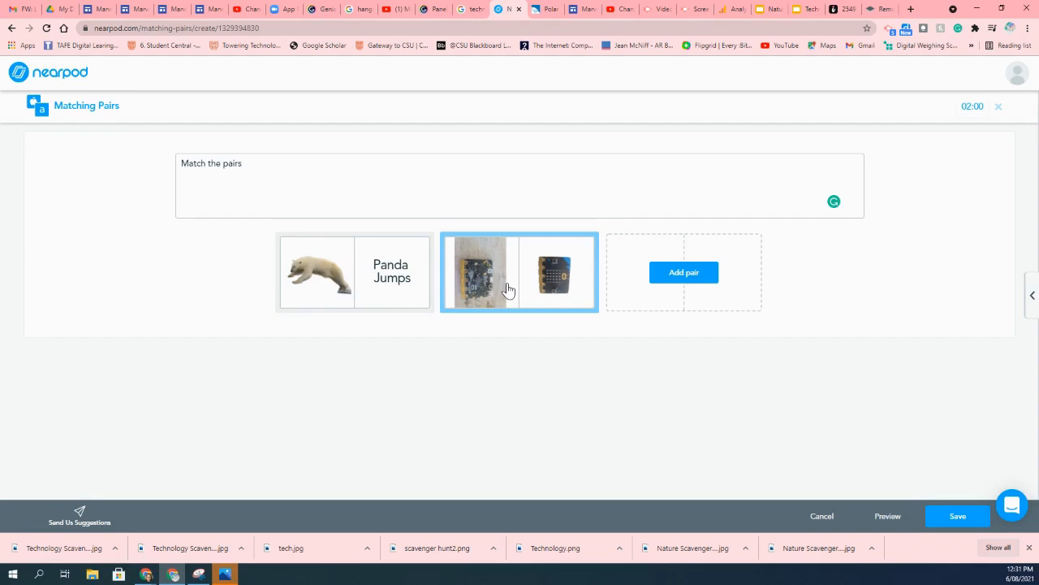
Preview the Matching Pairs activity as a student and try matching its cards.
click(885, 518)
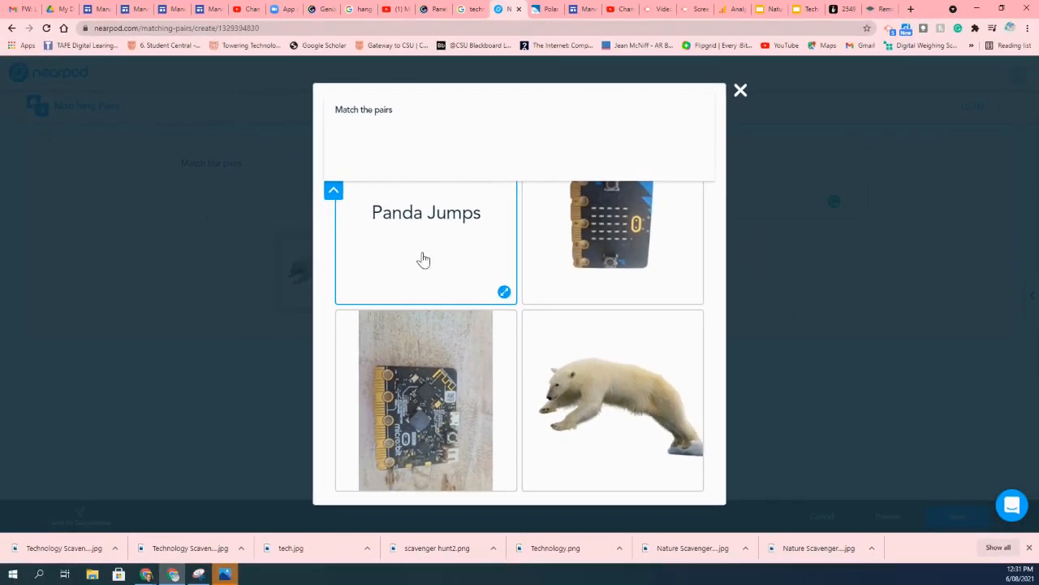
click(397, 251)
click(604, 397)
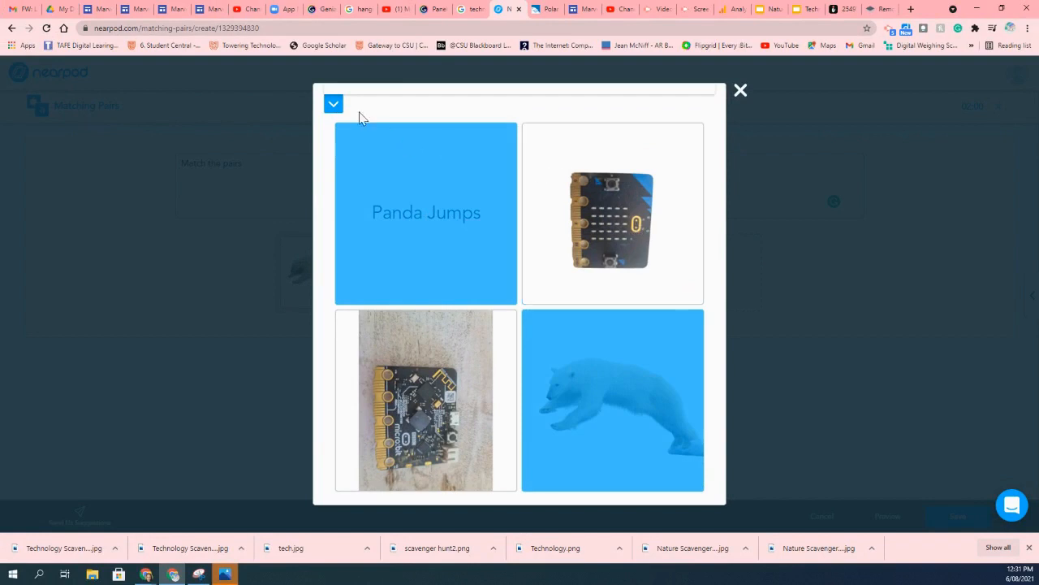
click(334, 106)
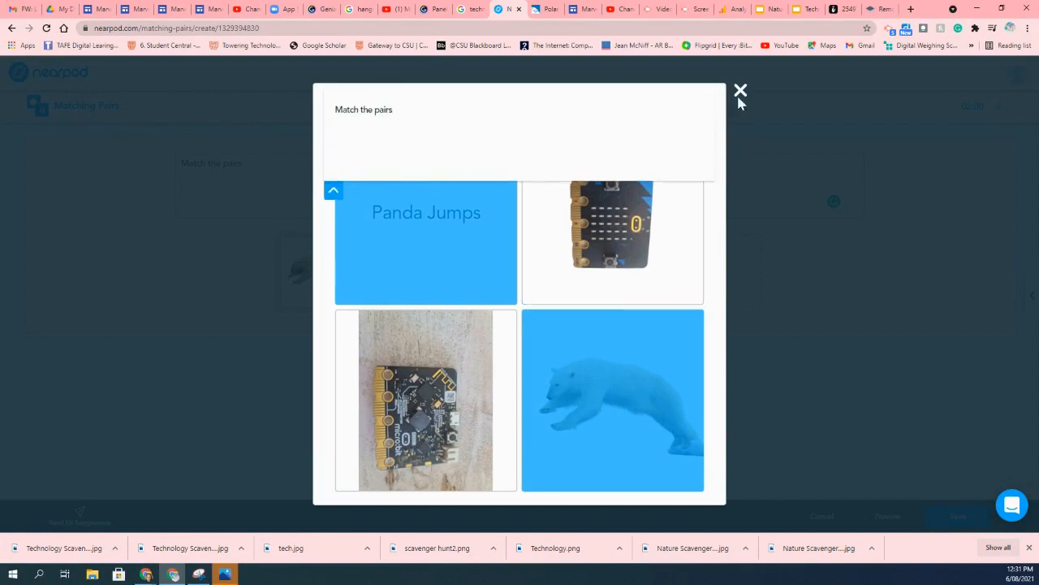
click(741, 91)
click(889, 516)
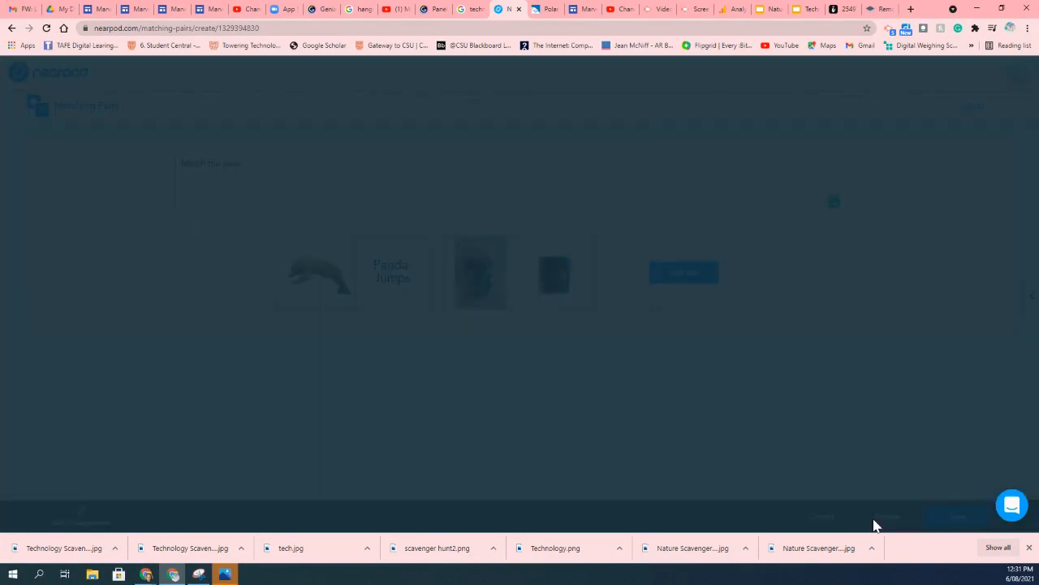
click(462, 373)
click(447, 276)
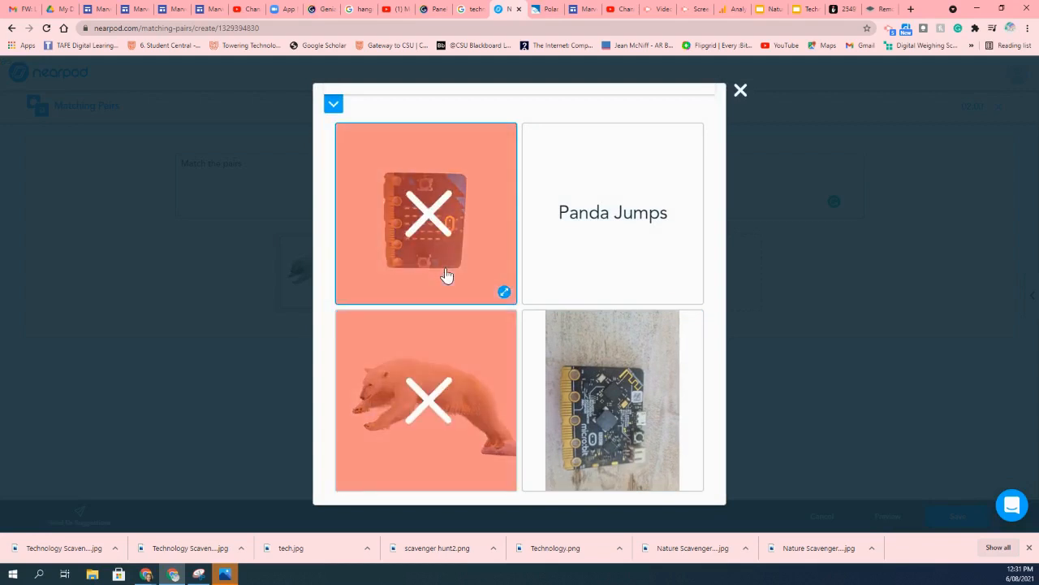
click(741, 90)
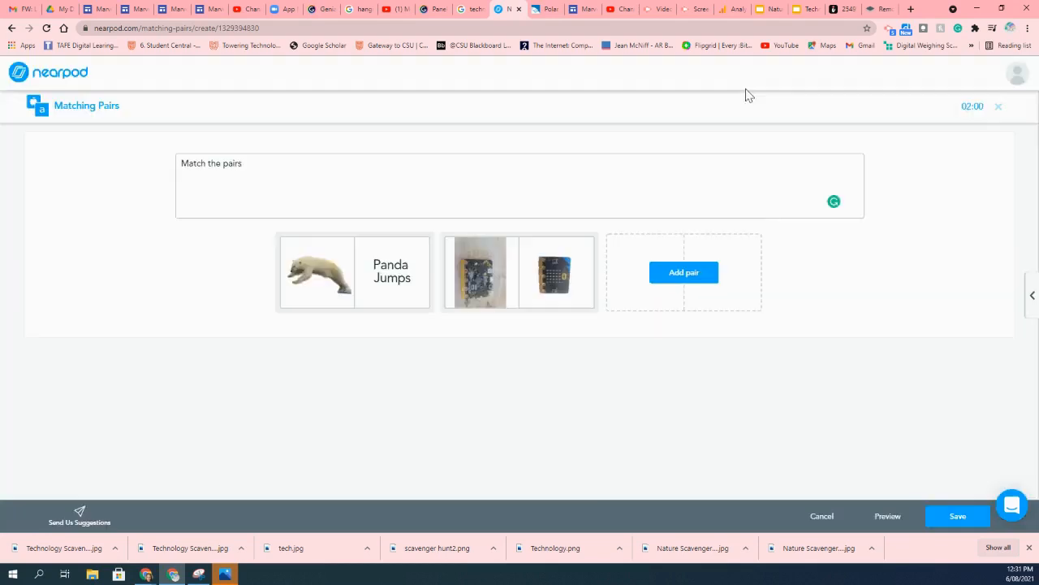
Save the Matching Pairs activity and move its slide to fifth place in the lesson.
click(957, 520)
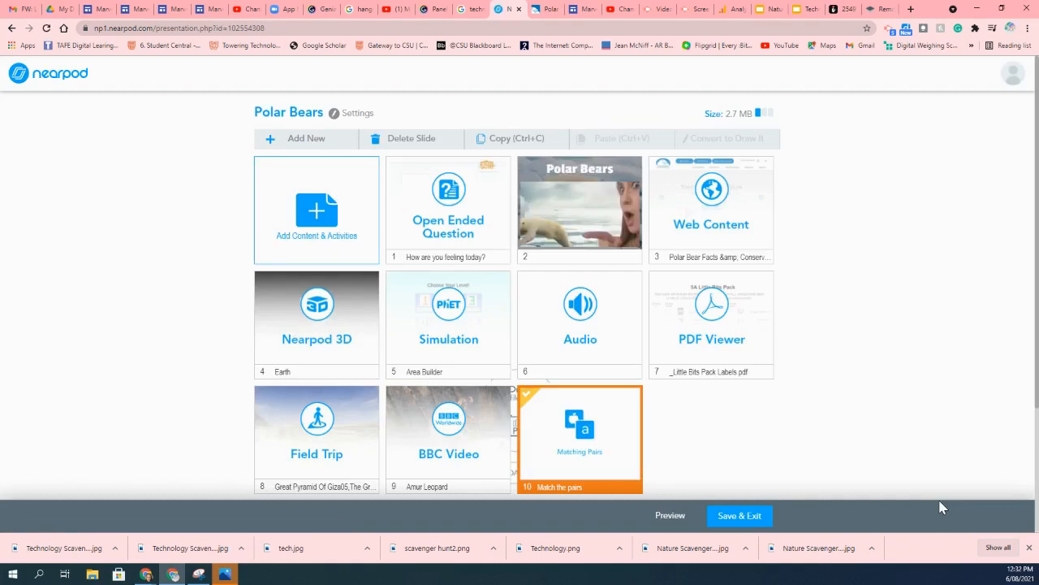
drag(610, 476, 475, 365)
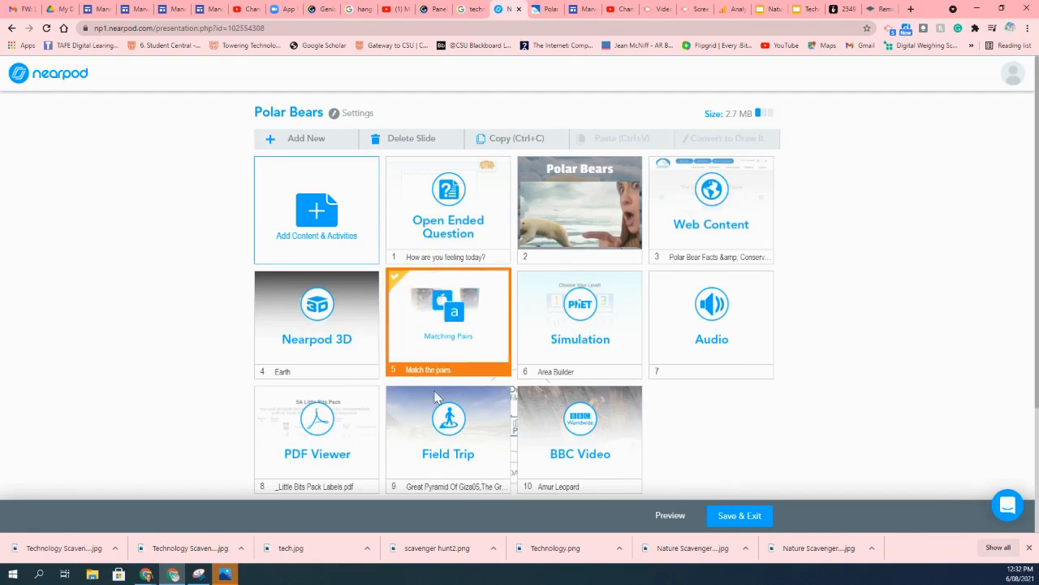
Add a Draw It activity with the instructions 'Draw on the slide'.
click(305, 147)
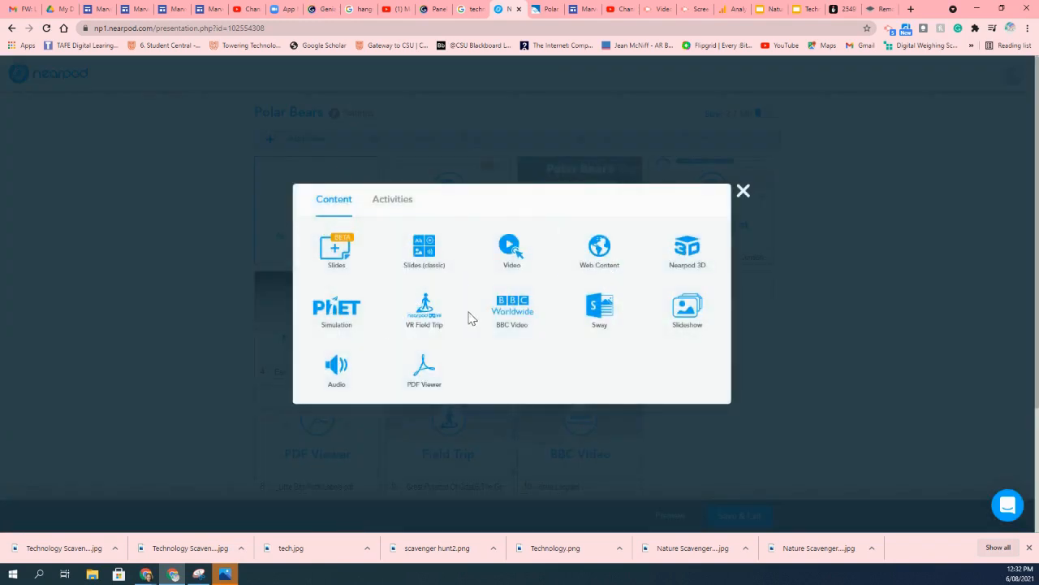
click(395, 200)
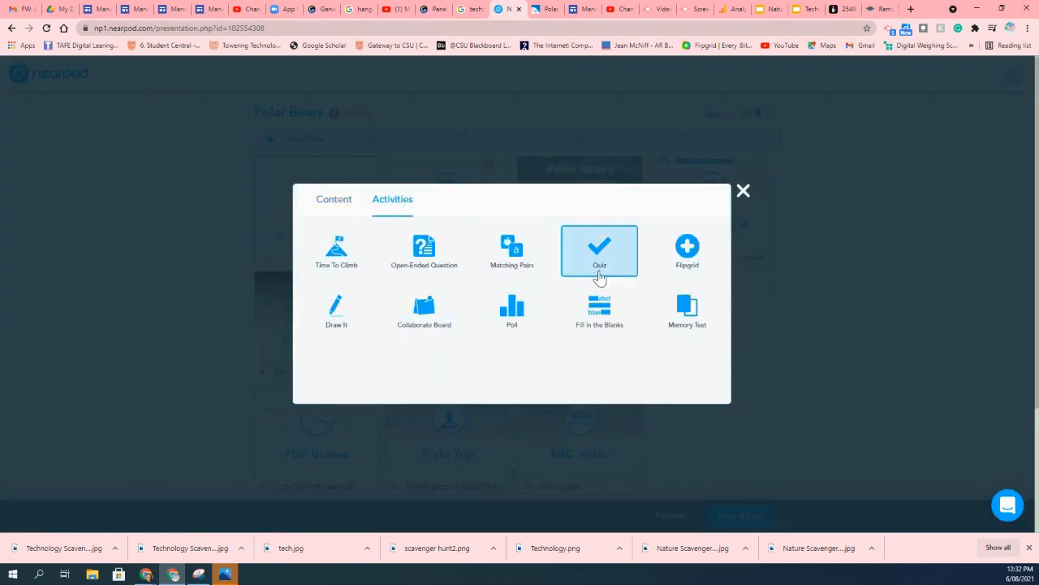
click(338, 316)
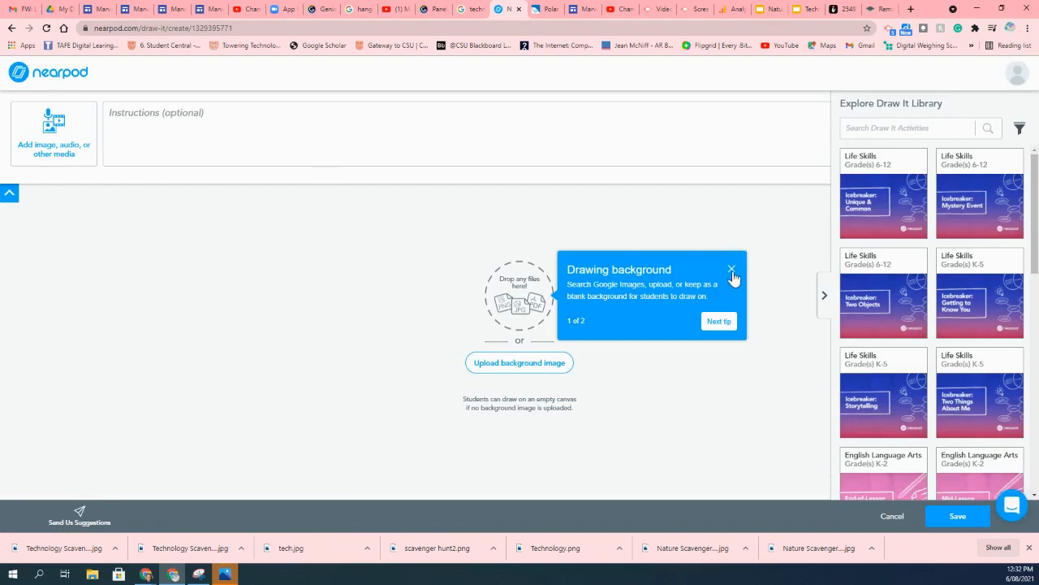
click(316, 144)
text(Draw on the slide)
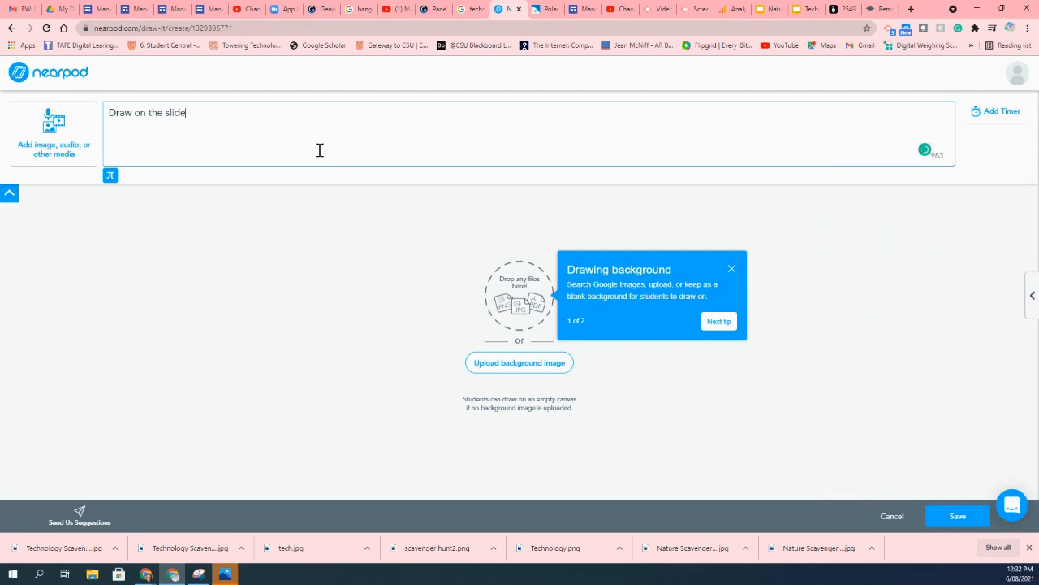
Upload the Nature Scanvenger Hunt image as the drawing background and save the Draw It activity.
click(523, 364)
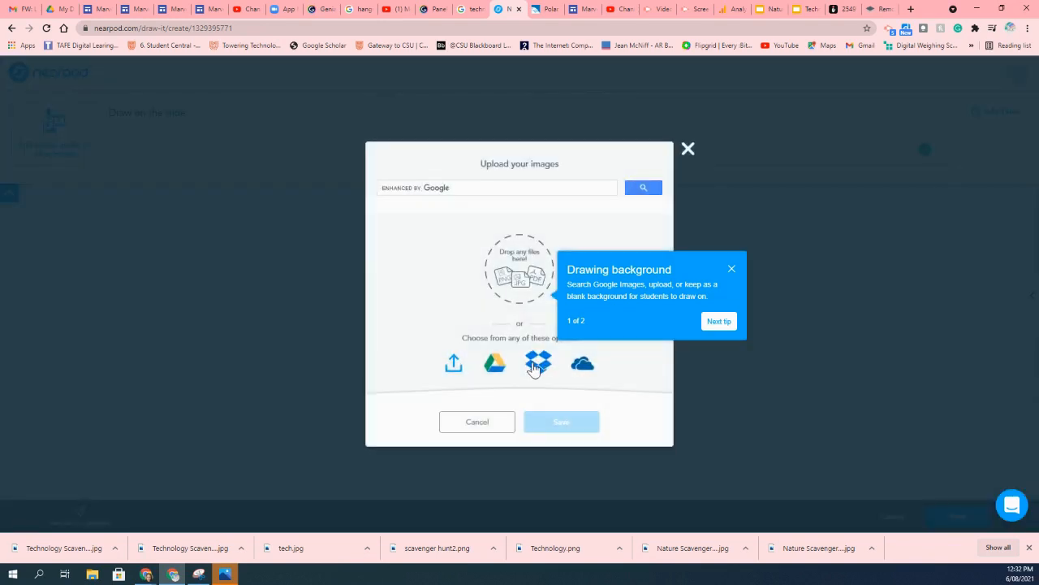
click(456, 362)
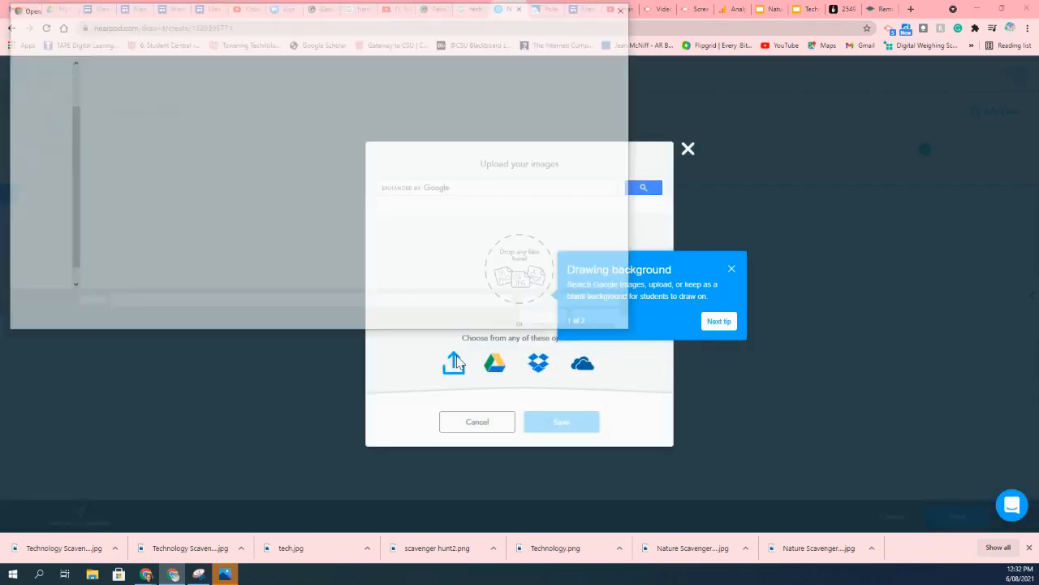
click(292, 118)
click(548, 318)
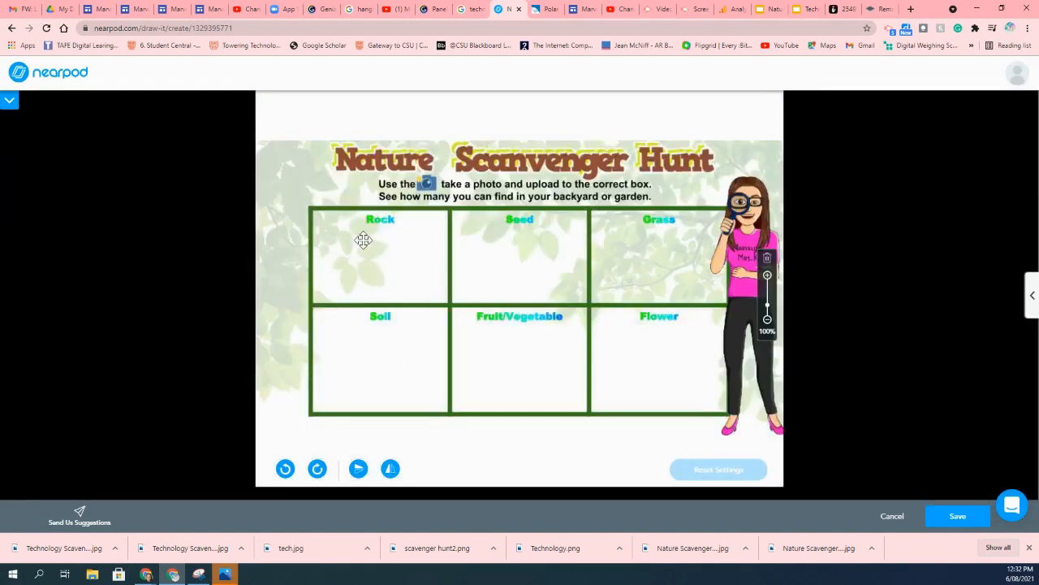
click(952, 517)
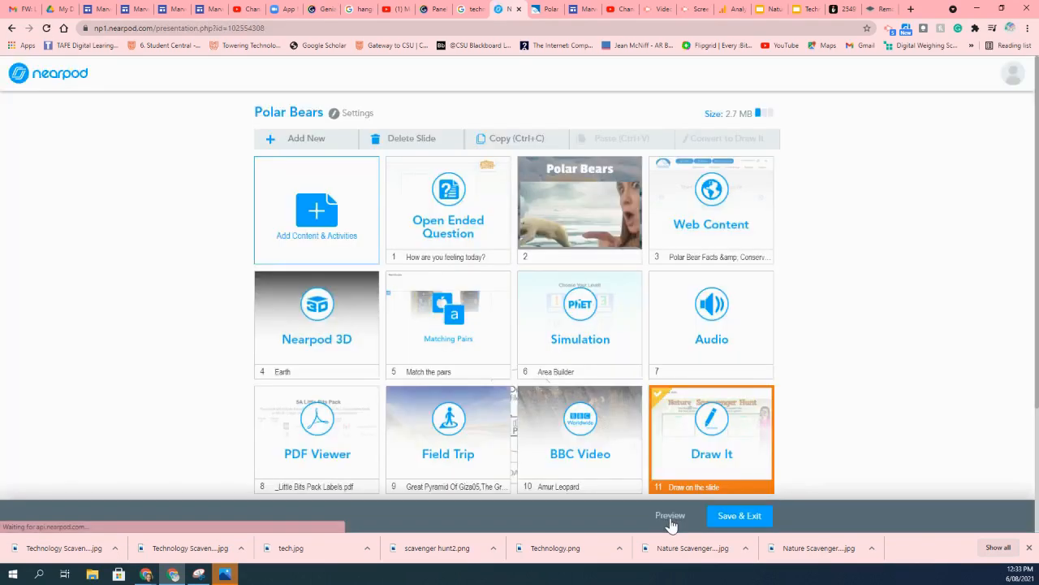
Preview the new Draw It slide in student view.
click(670, 517)
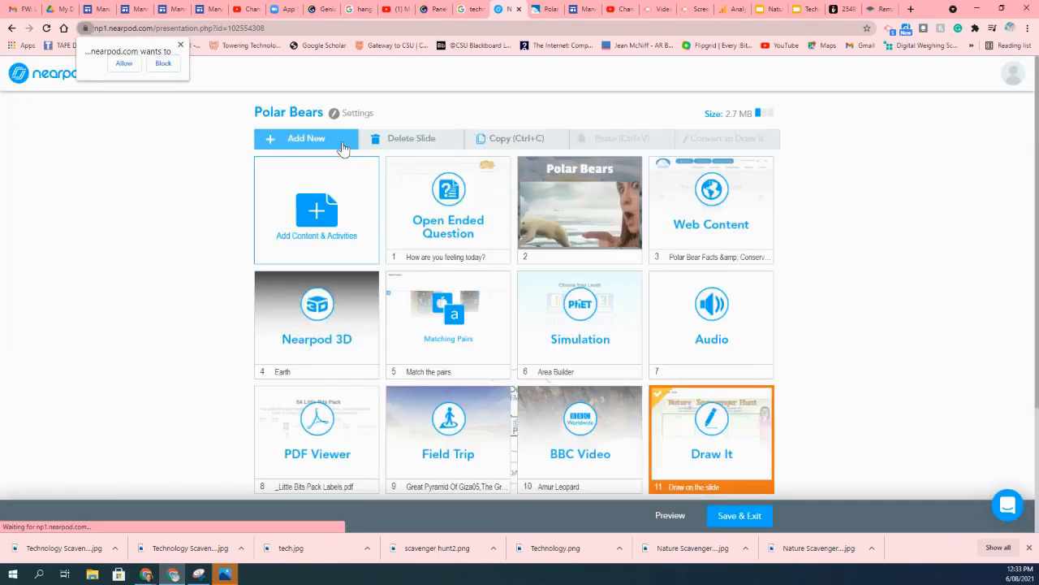
click(341, 143)
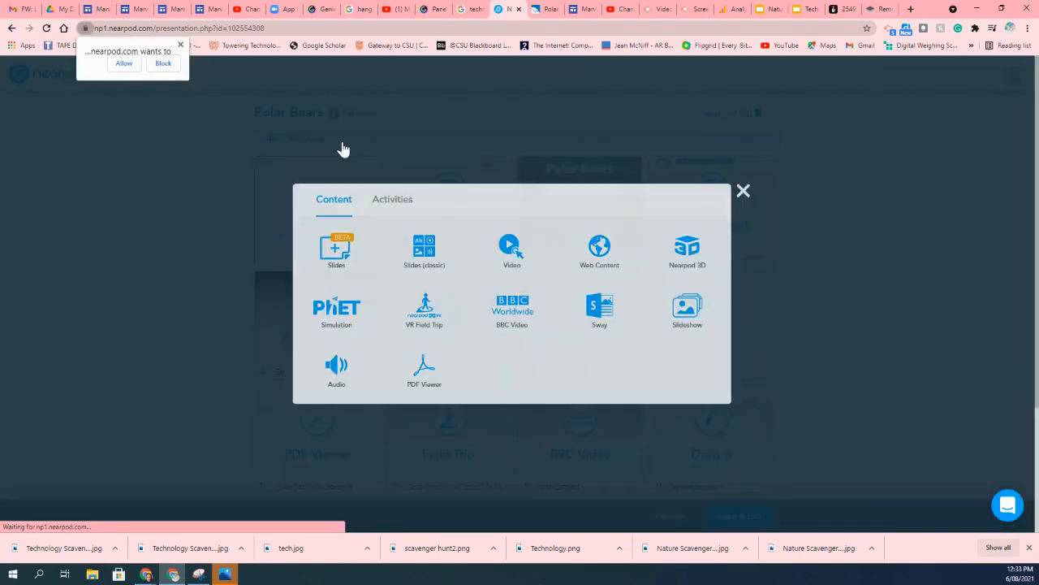
Add a Collaborate Board with topic 'Hello', description 'hi' and the fourth board style, then save it.
click(387, 203)
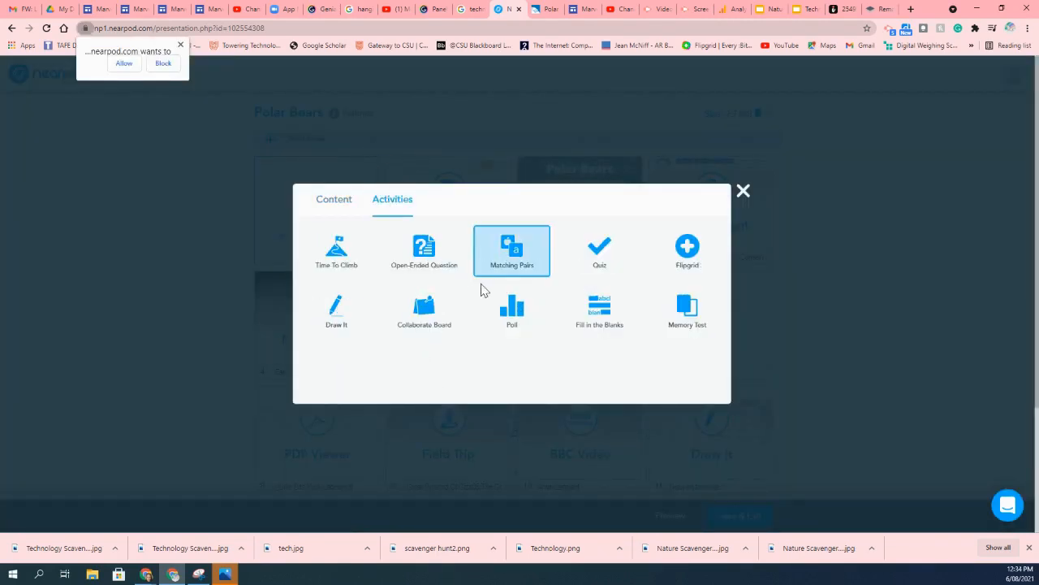
click(426, 312)
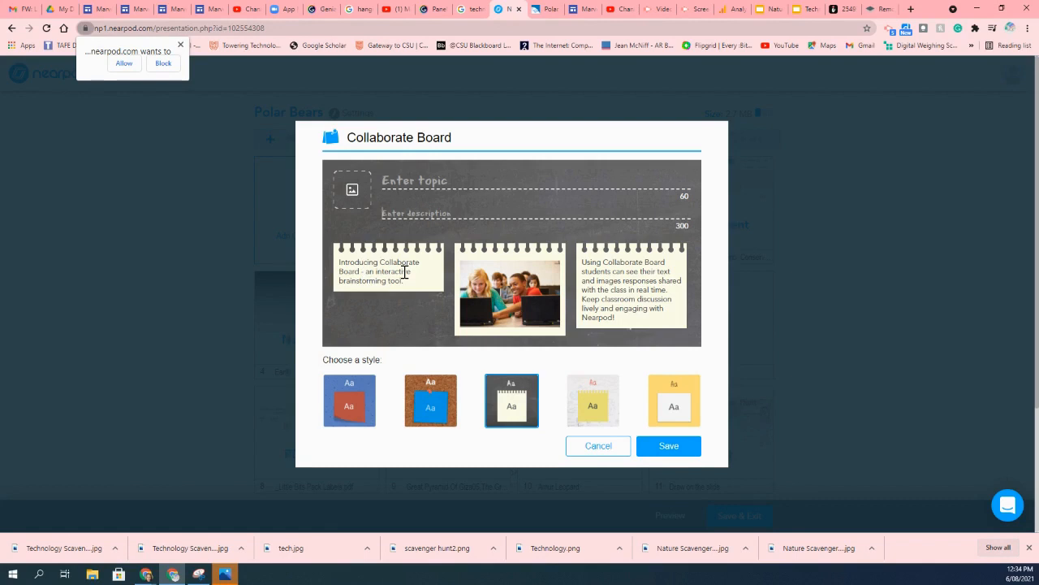
text(Hel)
text(hi)
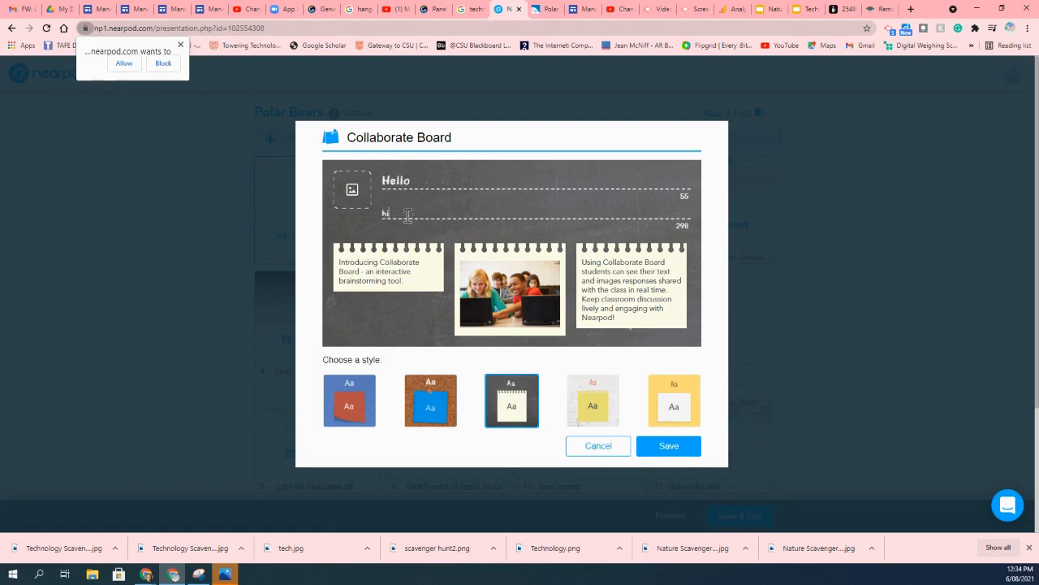
click(418, 402)
click(539, 416)
click(592, 406)
click(671, 448)
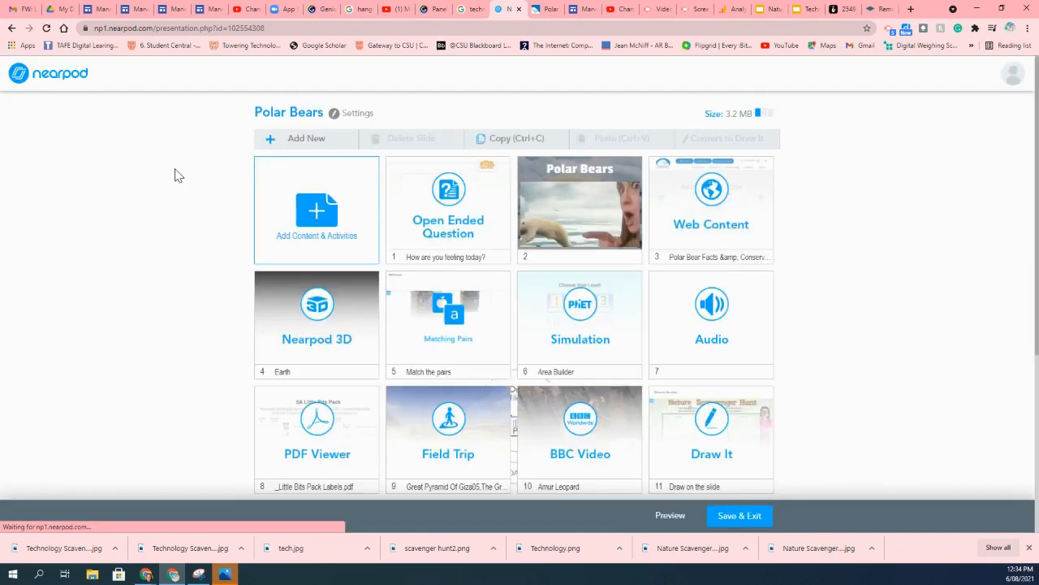
Review the new Collaborate Board slide at the end of the lesson.
scroll(531, 219, down, 5)
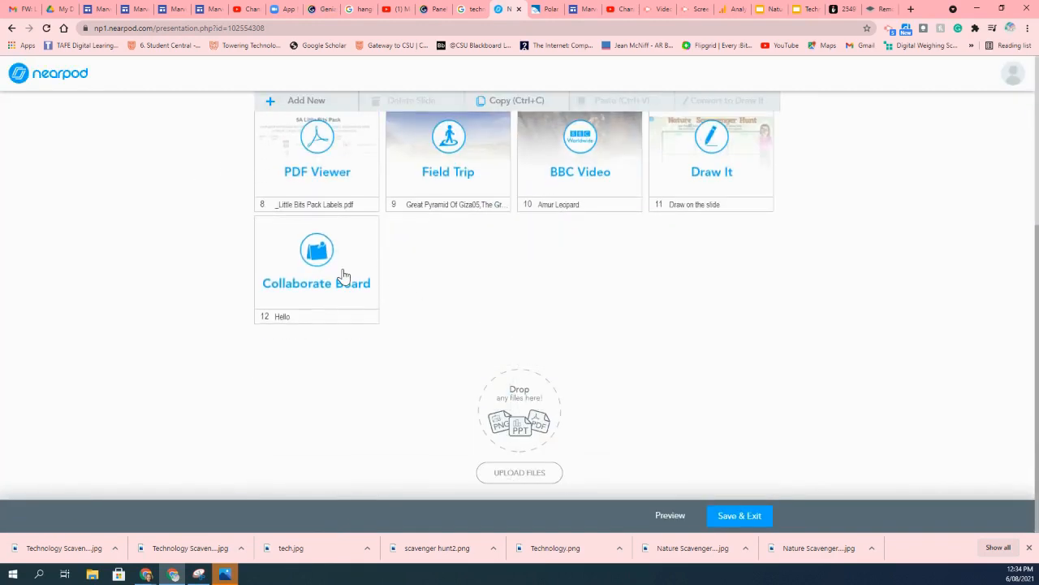
click(344, 275)
scroll(341, 276, up, 5)
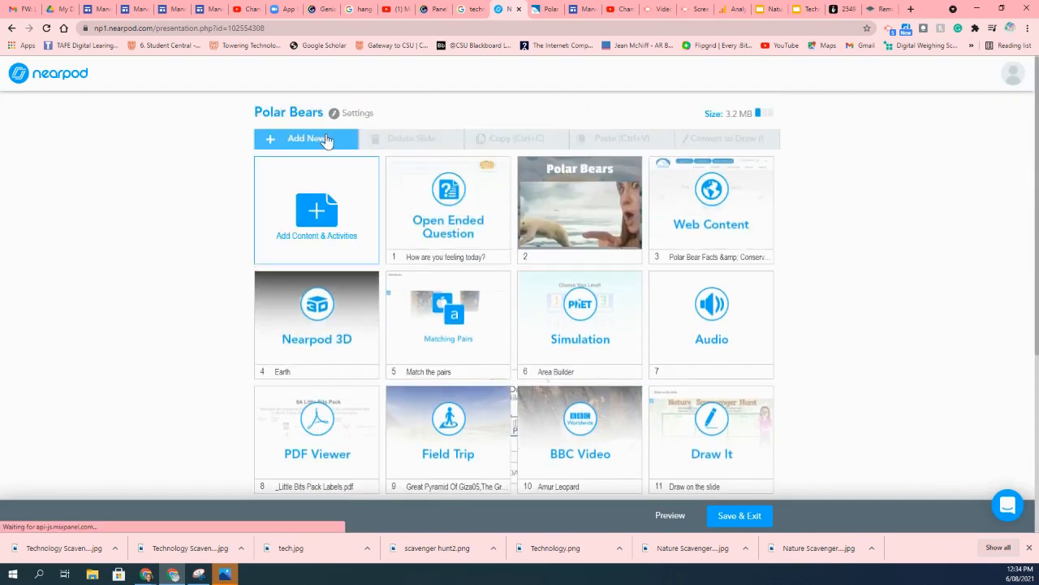
Add a Poll activity with the question 'Hi' and a first answer option 'Hi1'.
click(325, 139)
click(393, 200)
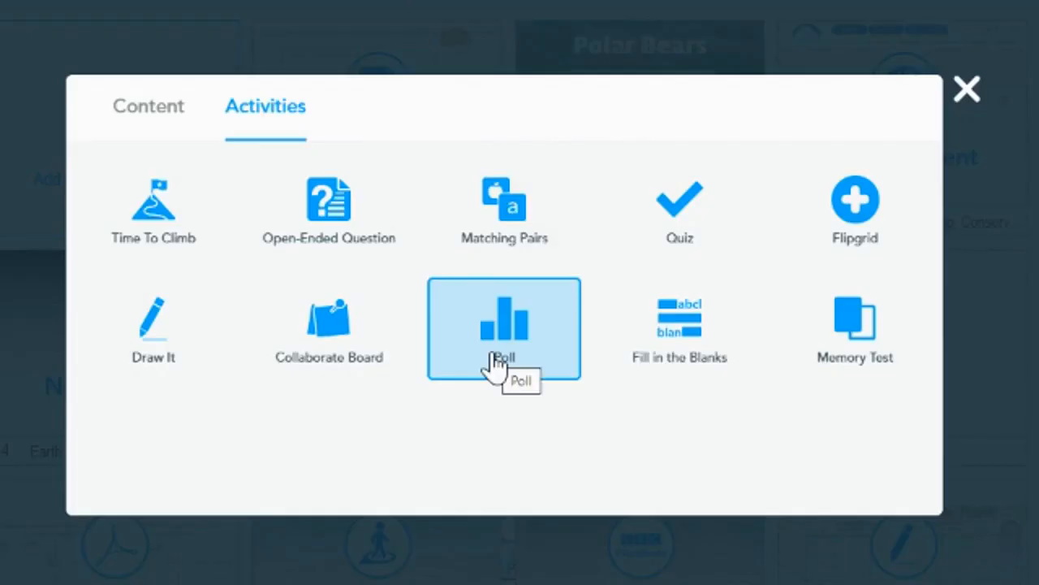
click(496, 351)
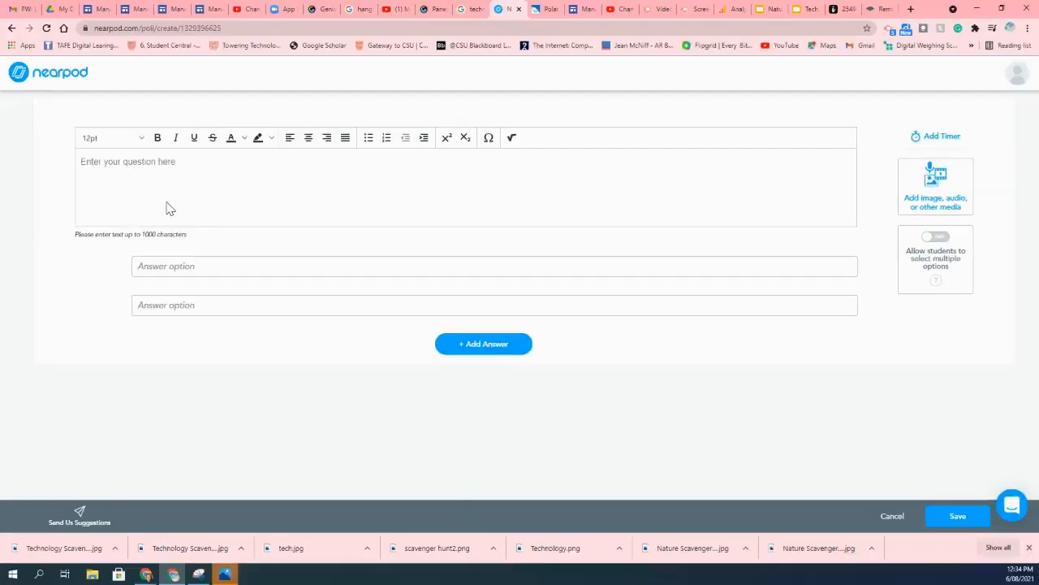
click(143, 173)
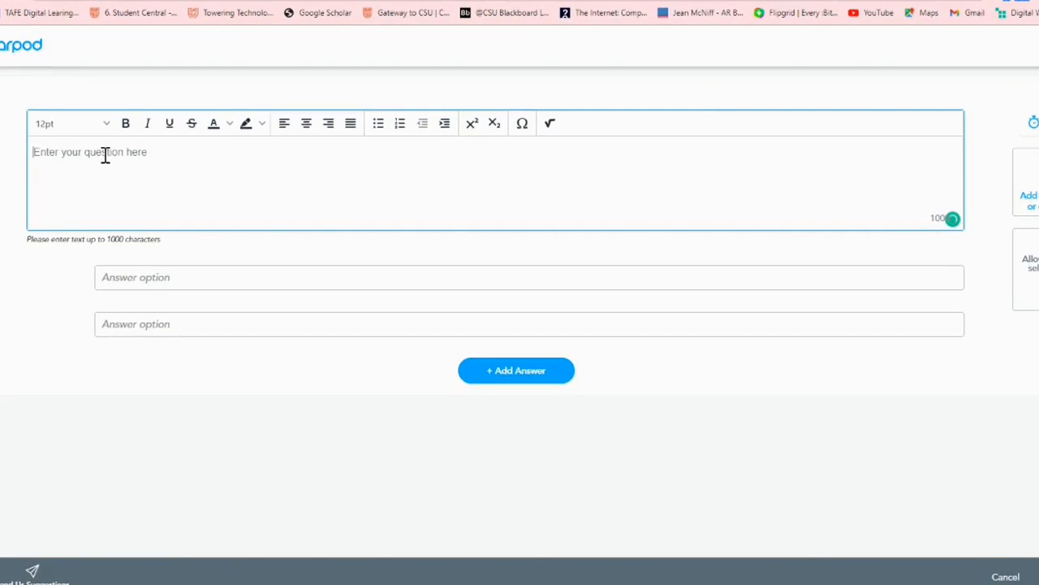
click(154, 281)
click(171, 323)
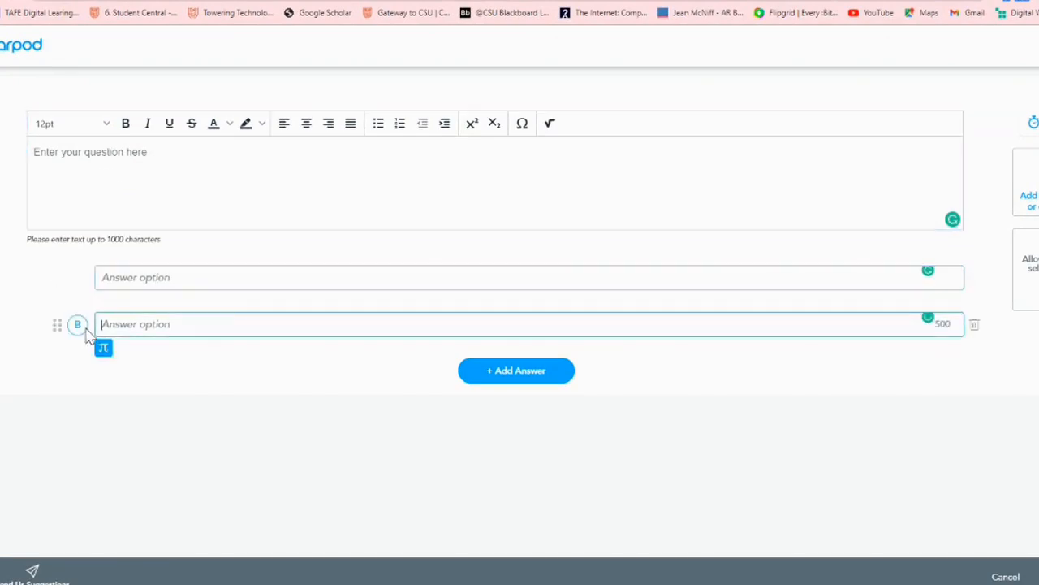
click(86, 179)
text(H)
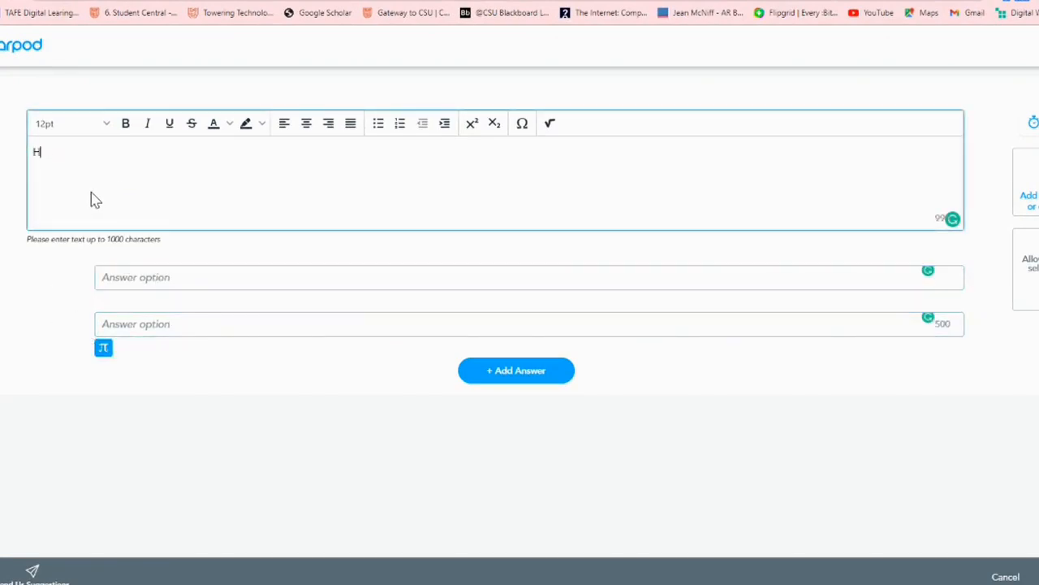
text(Hi1)
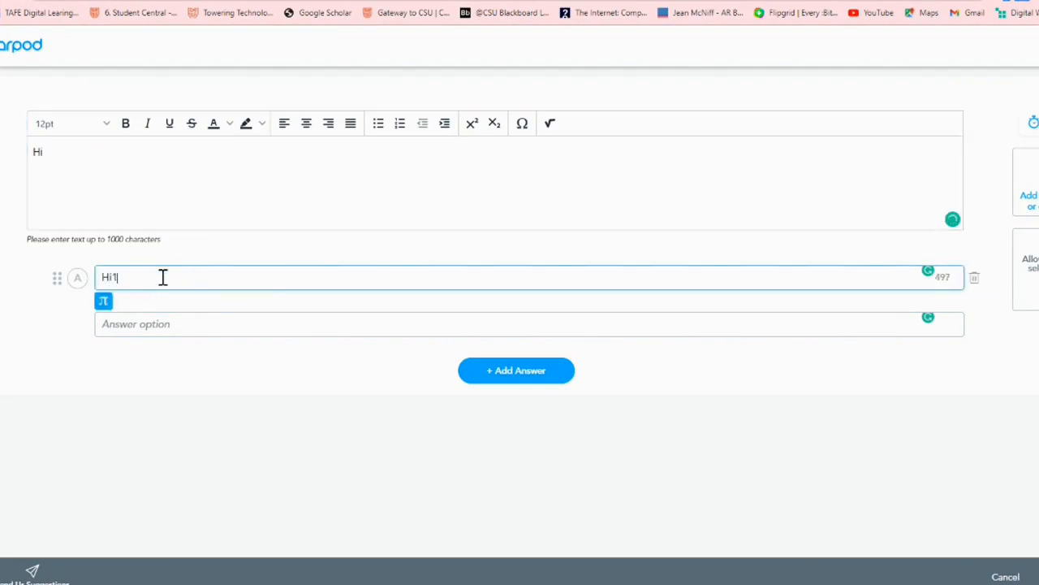
Enter 'Hi 2' as the second answer and add a third answer option 'Hi'.
click(168, 326)
text(Hi 2)
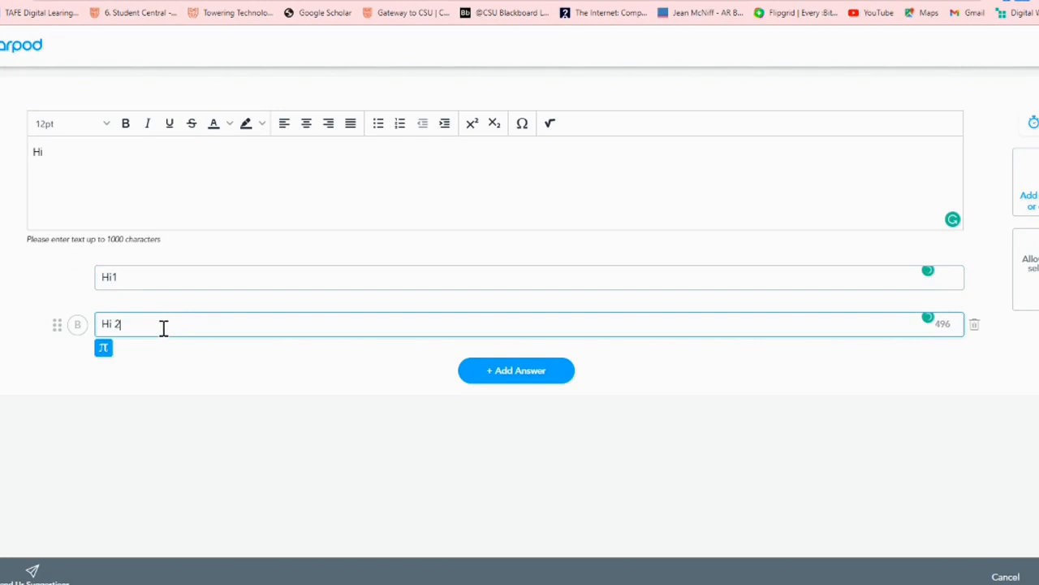
click(79, 327)
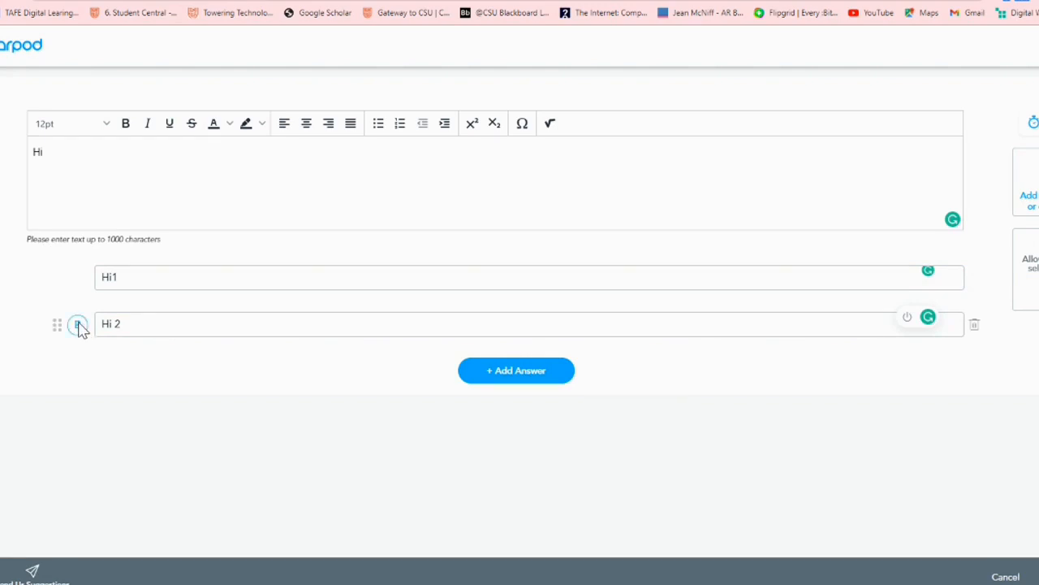
click(540, 371)
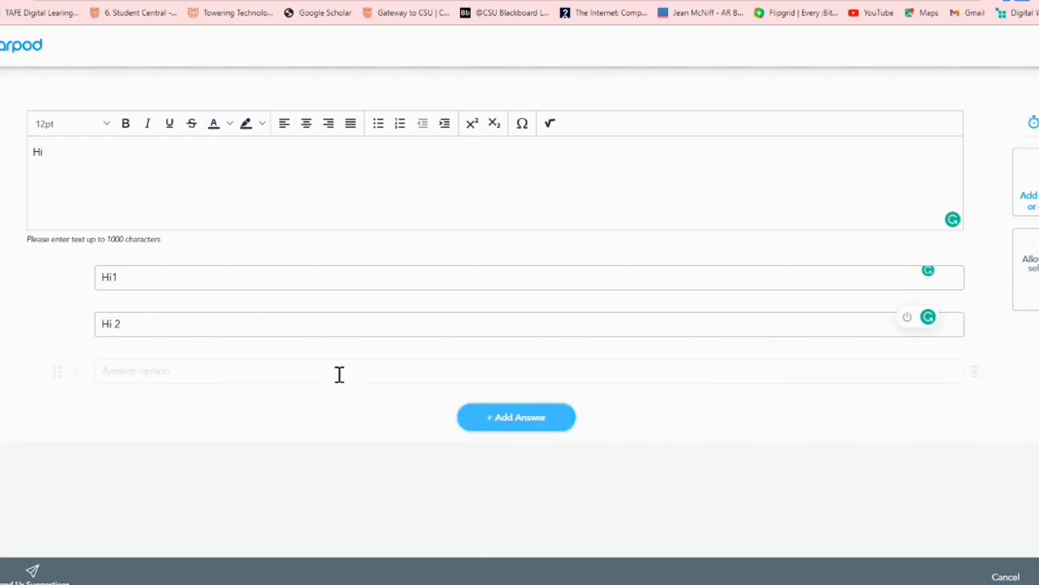
click(228, 372)
text(Hi)
click(183, 428)
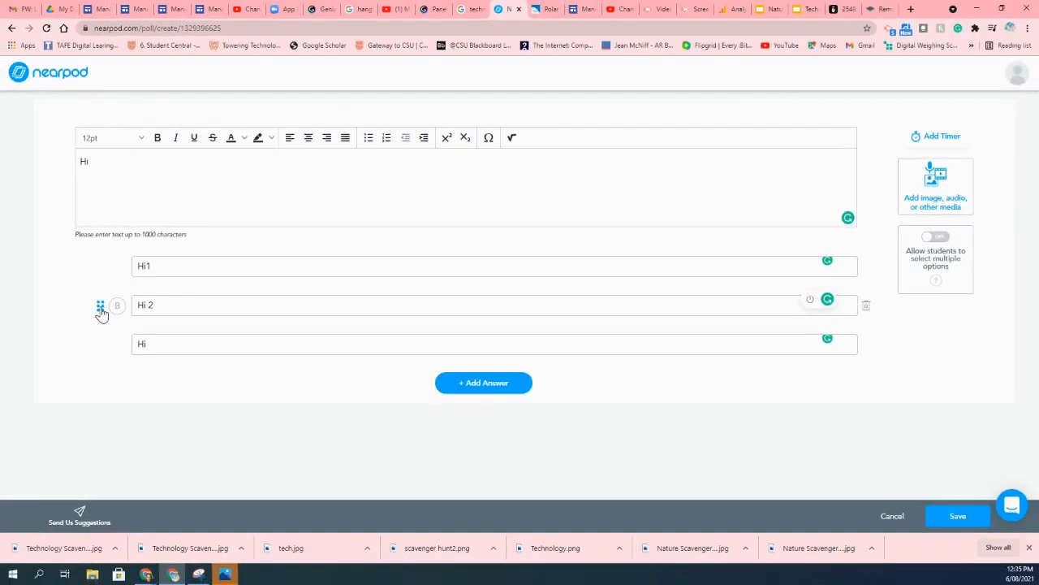
Toggle the setting allowing students to select multiple options and save the Poll.
drag(56, 334, 123, 302)
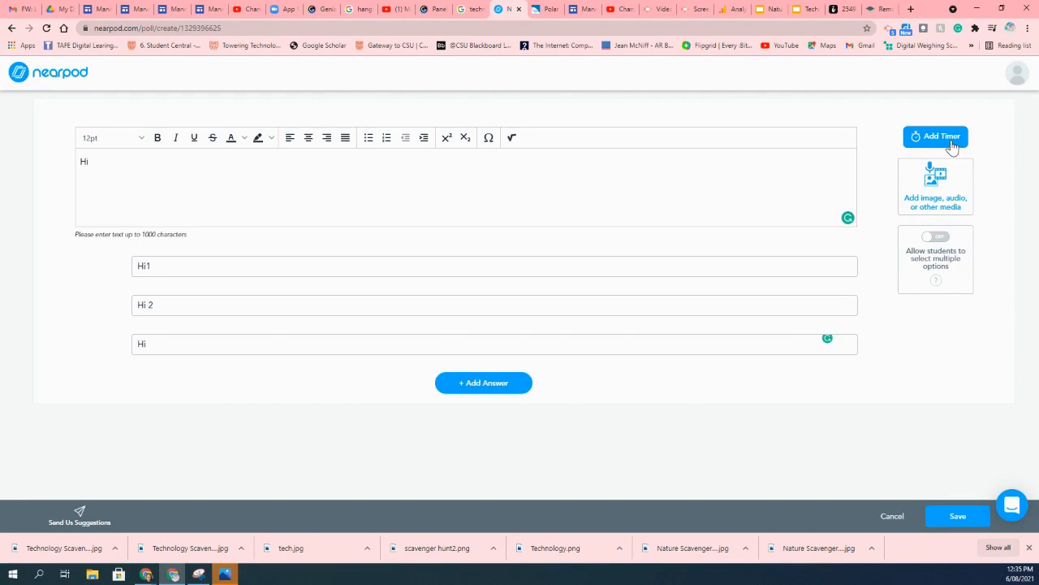
click(940, 240)
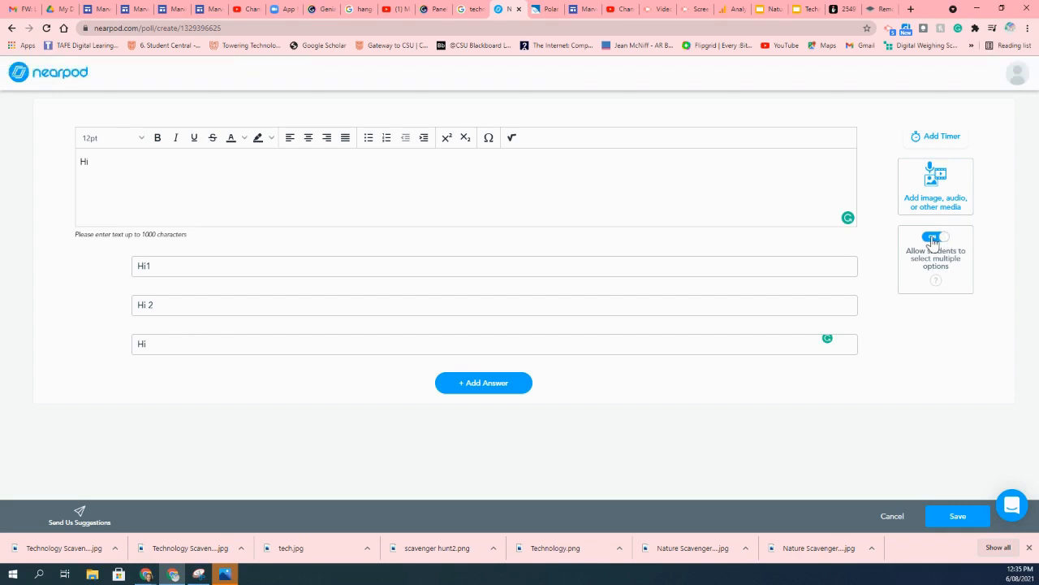
click(934, 237)
click(954, 517)
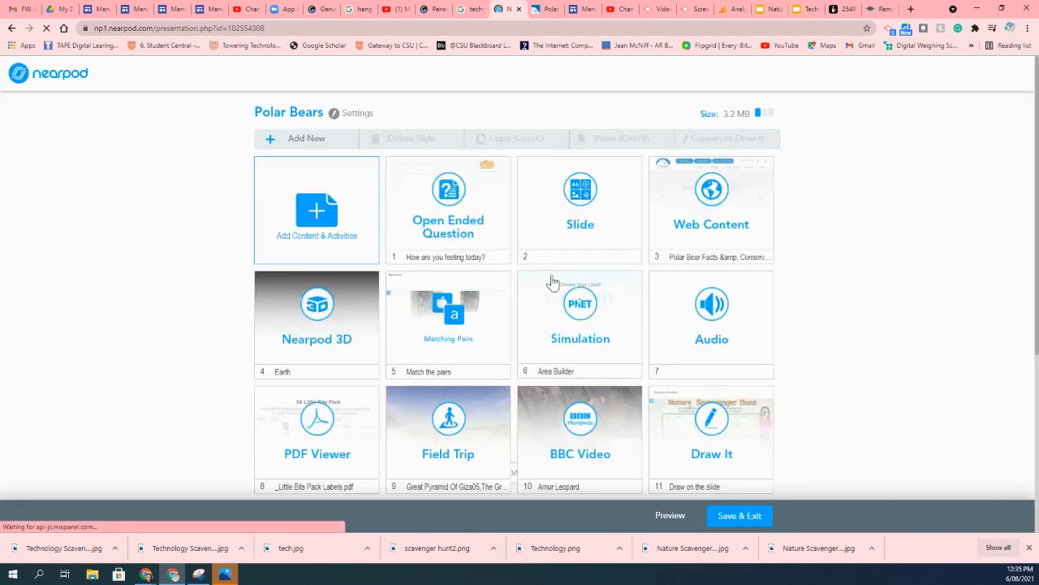
Add a Fill in the Blanks activity with the text 'Hello' in the orange script text style.
click(323, 145)
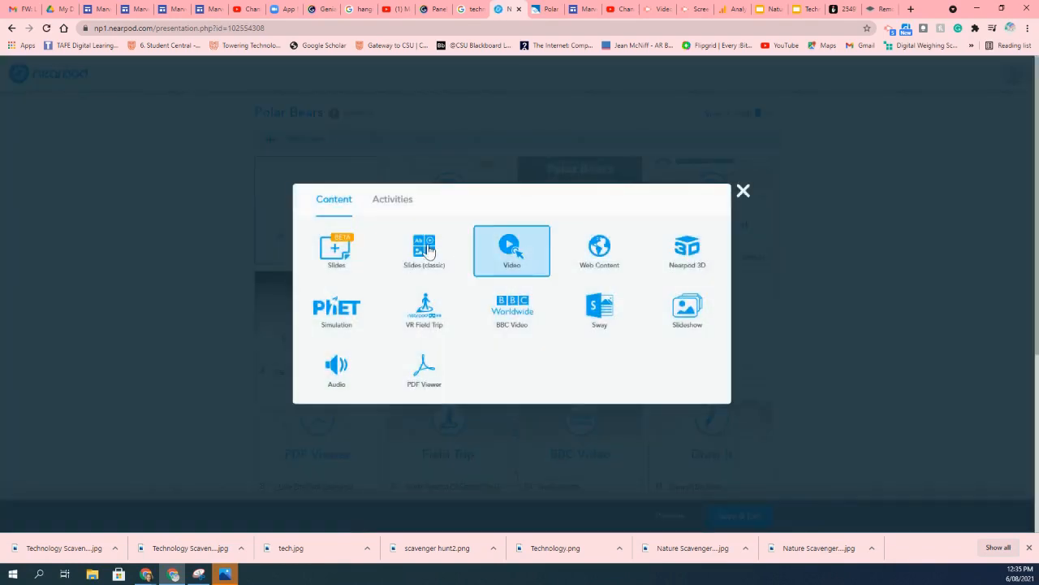
click(387, 205)
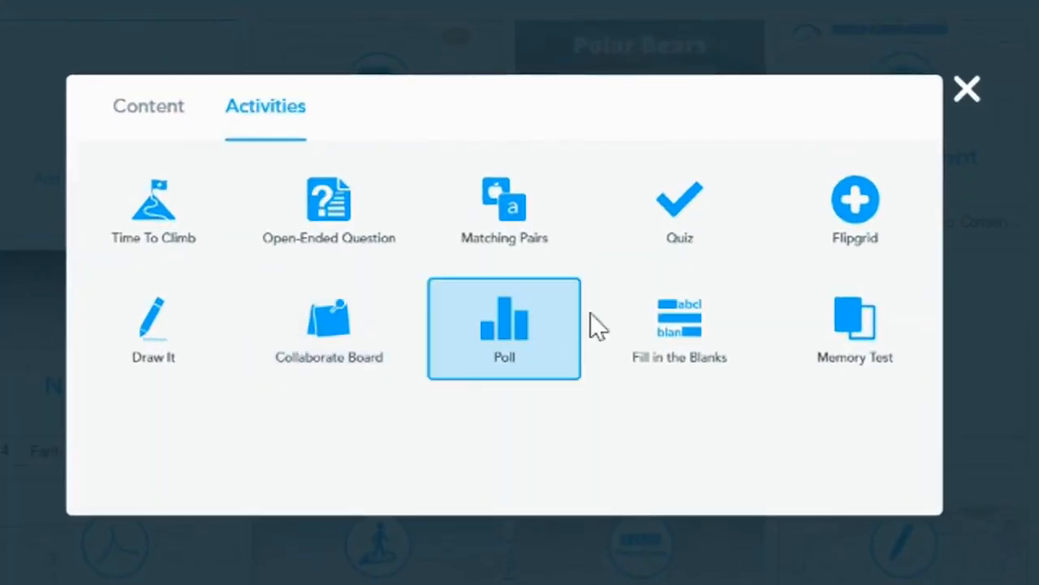
click(682, 325)
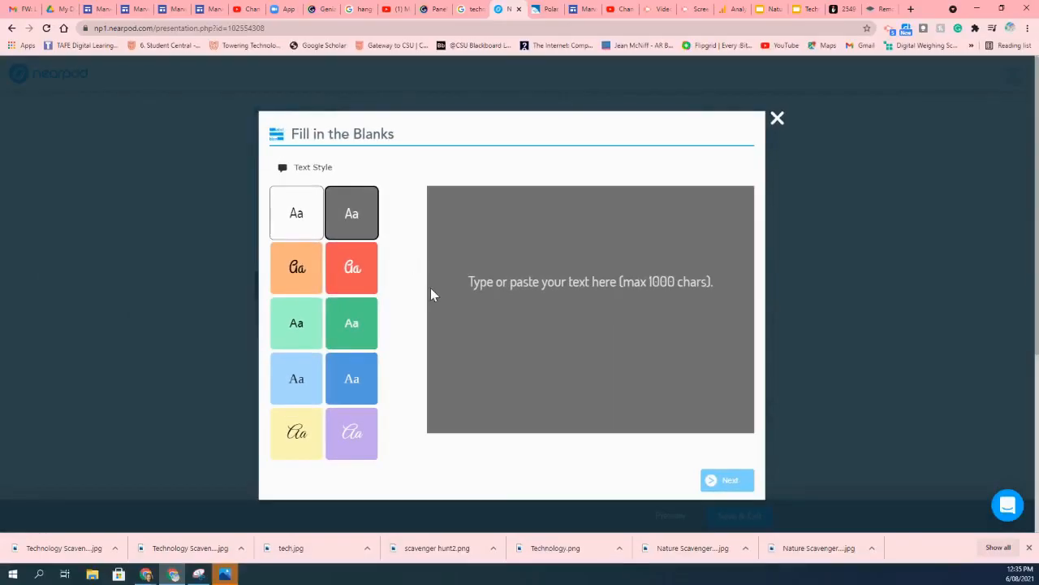
click(469, 277)
drag(470, 280, 513, 280)
drag(710, 281, 452, 290)
click(480, 290)
text(Hello)
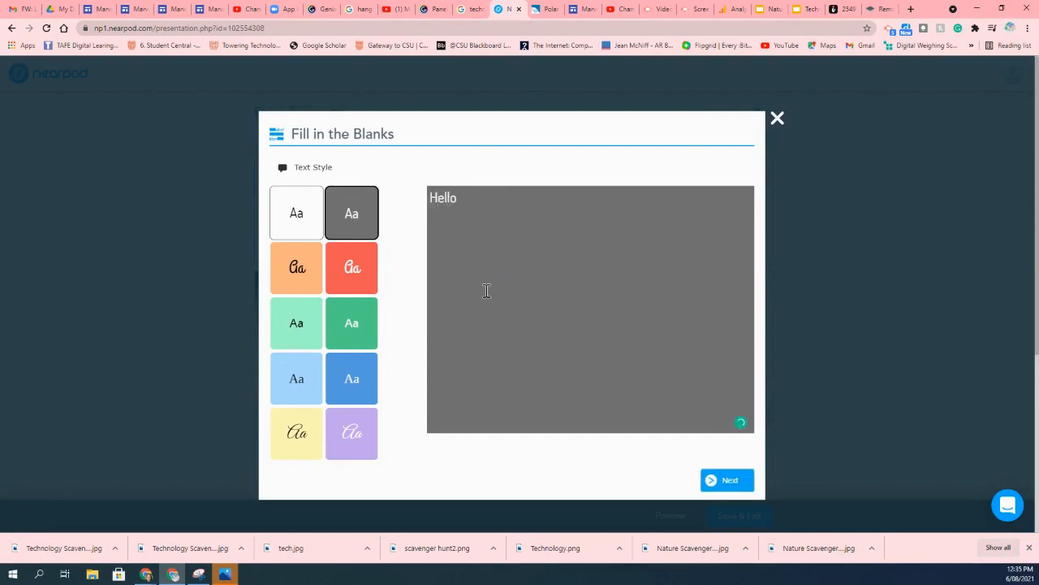
mouse_move(365, 208)
mouse_down()
mouse_move(391, 205)
mouse_move(378, 208)
mouse_up()
click(294, 215)
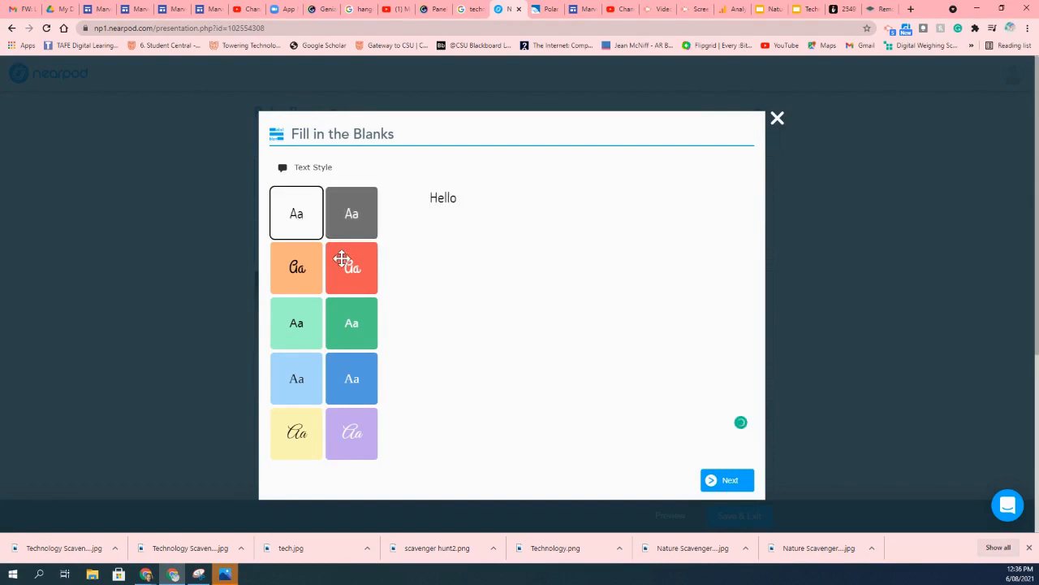
click(297, 268)
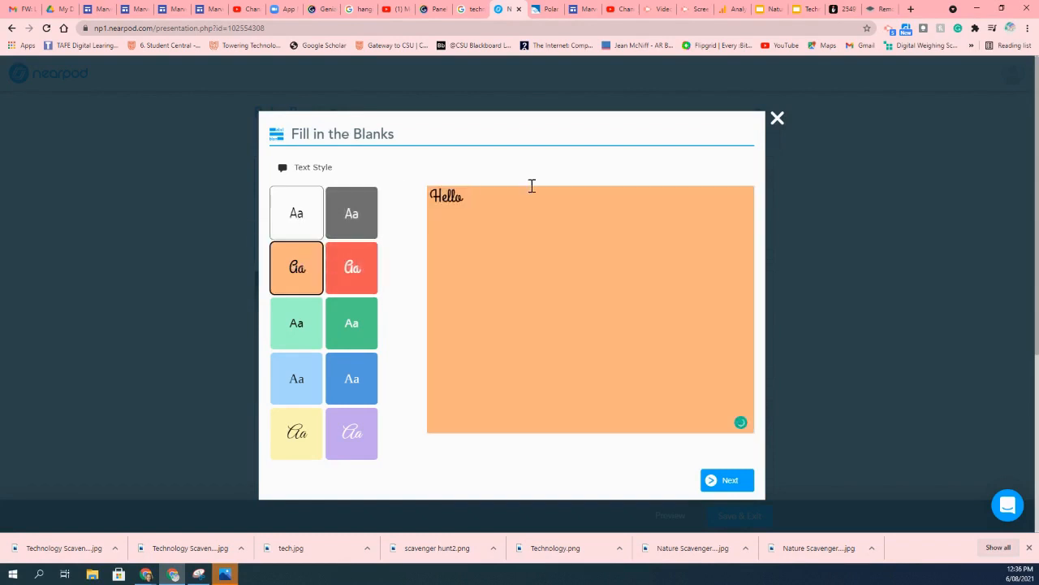
click(723, 482)
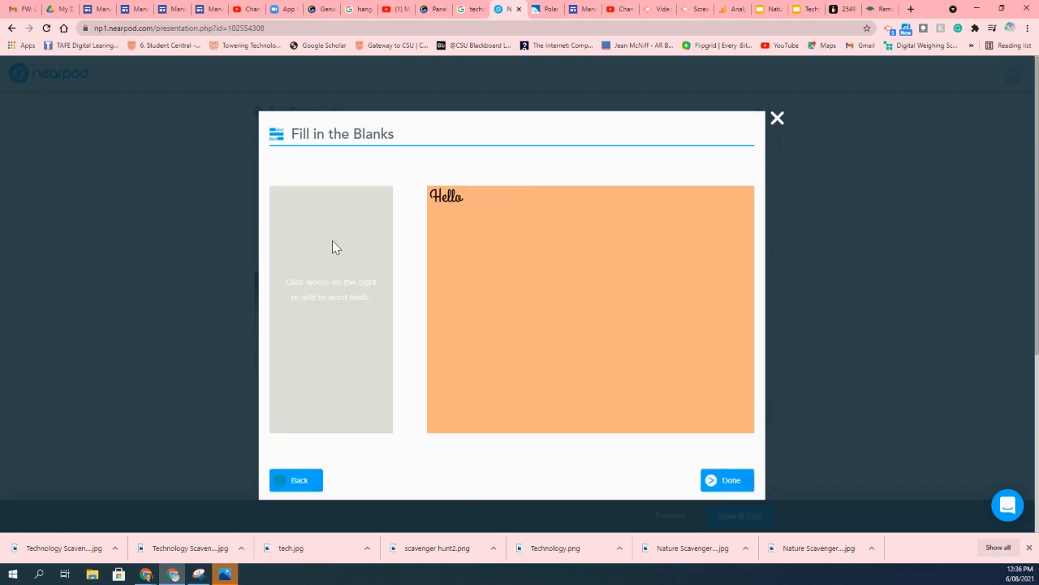
Add the word 'Hello' to the word bank and finish the Fill in the Blanks activity.
drag(317, 311, 267, 306)
click(317, 282)
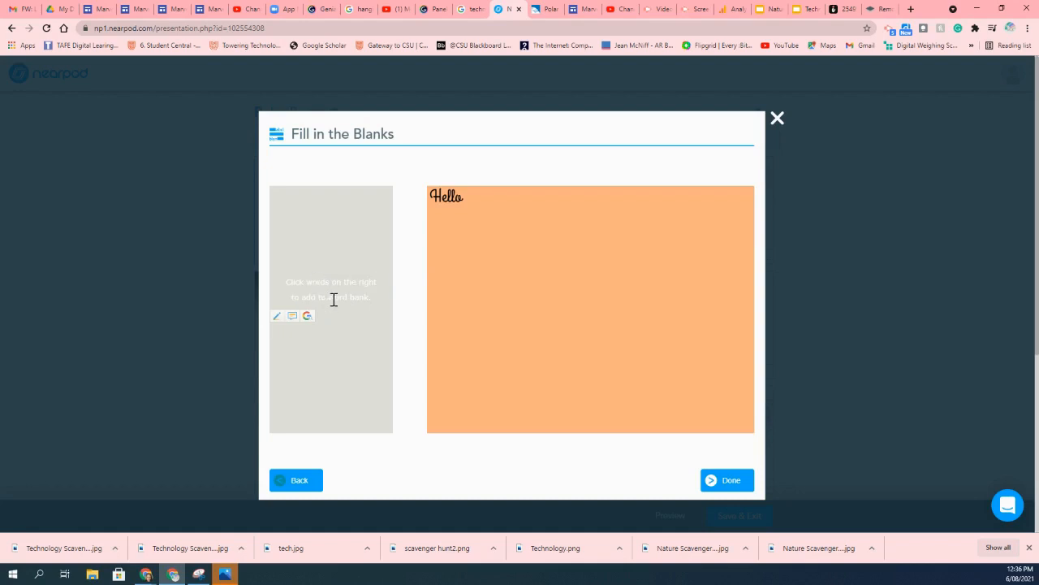
drag(447, 198, 315, 235)
click(451, 200)
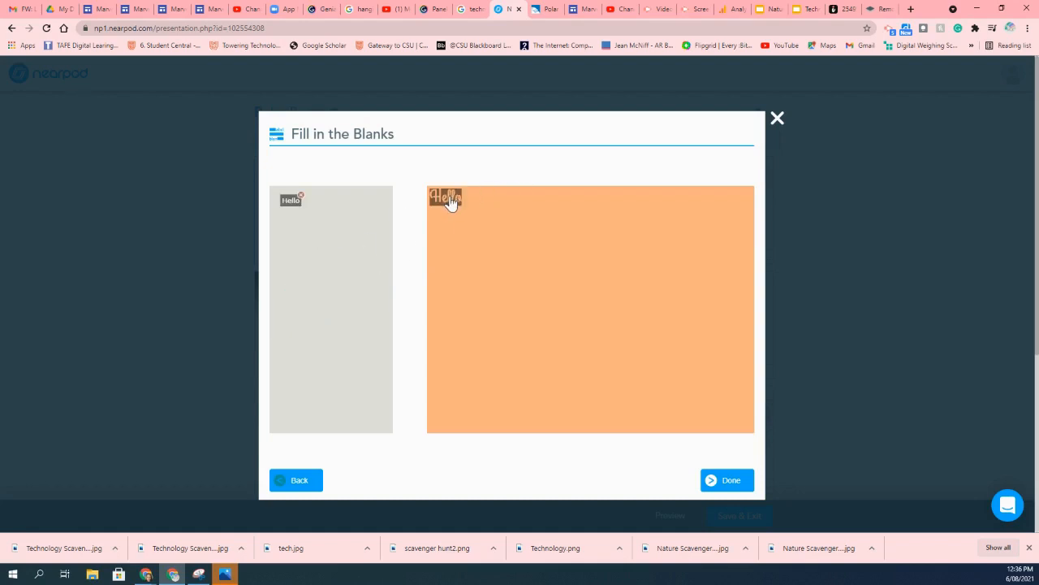
click(726, 480)
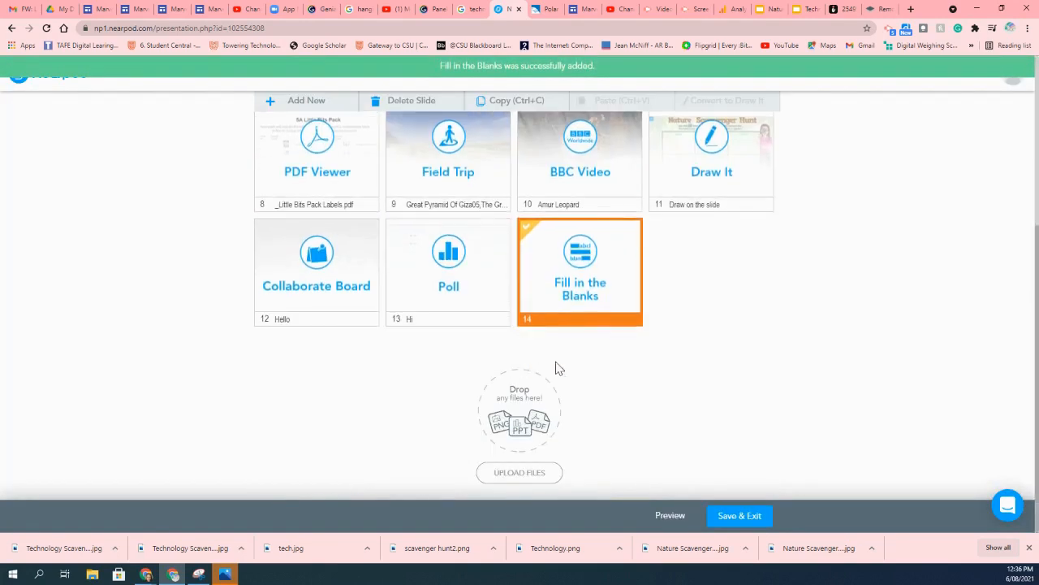
scroll(366, 263, up, 4)
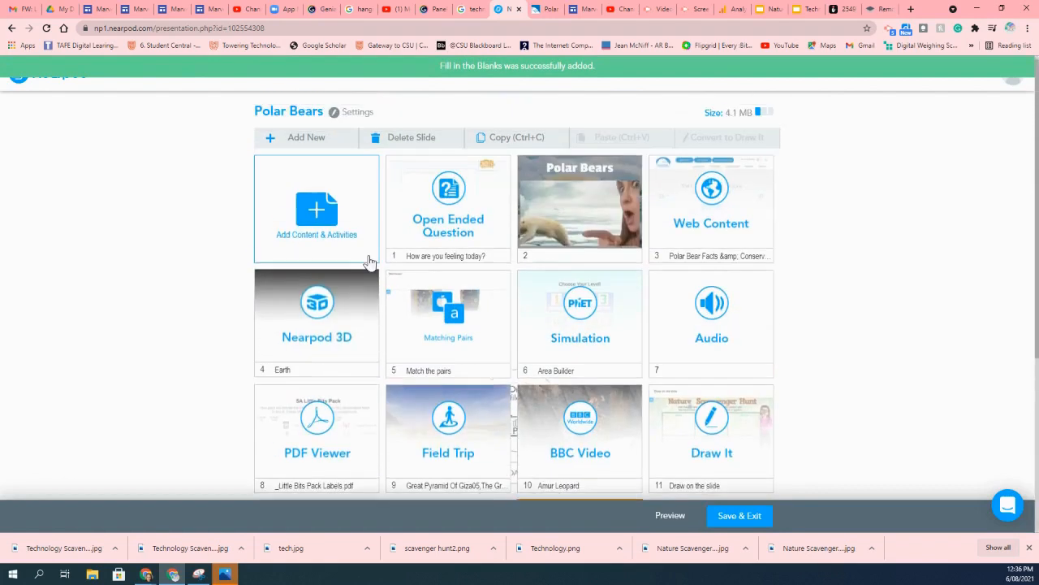
click(325, 142)
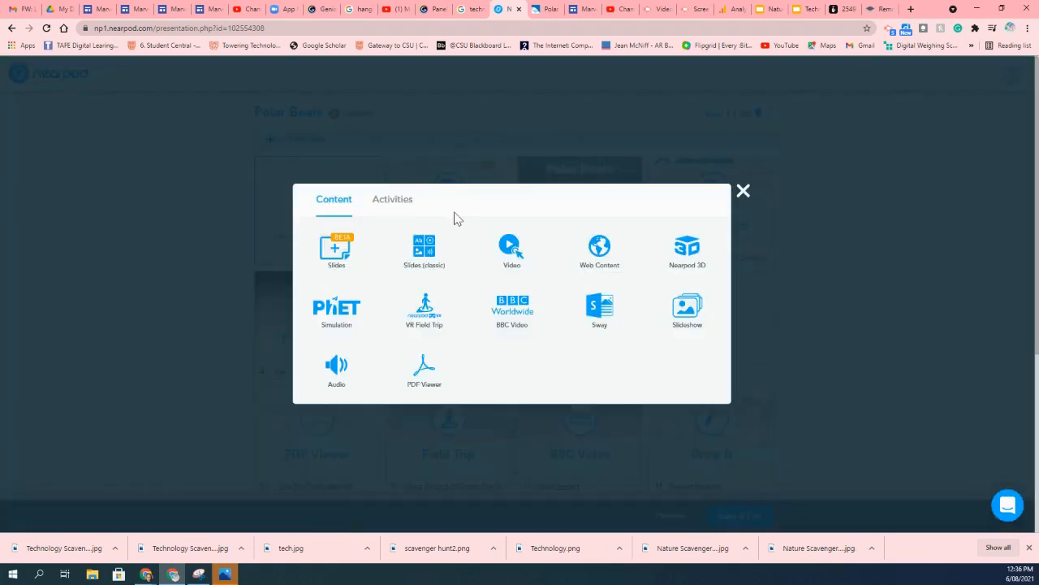
click(404, 205)
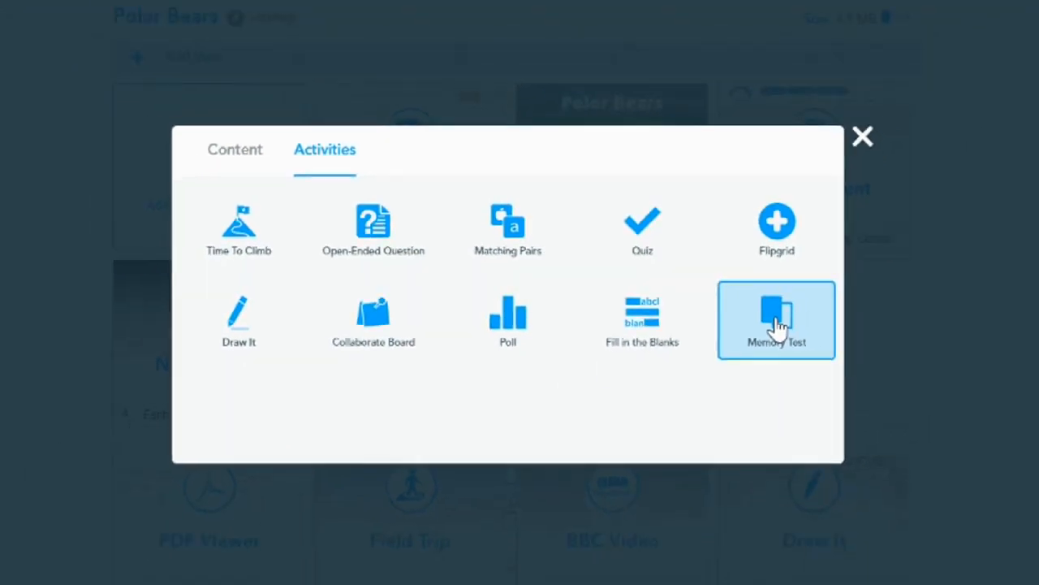
click(858, 333)
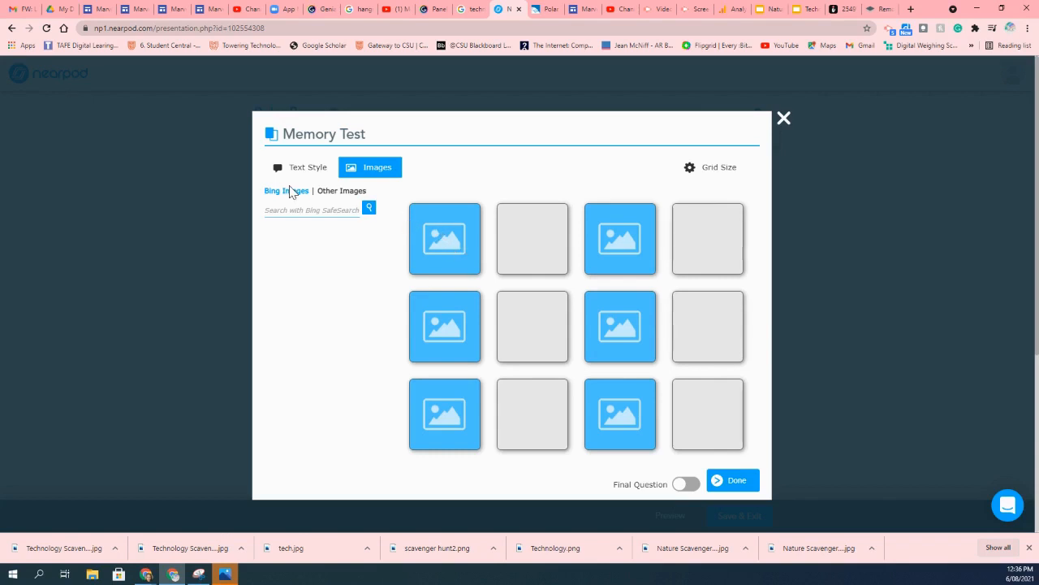
click(343, 193)
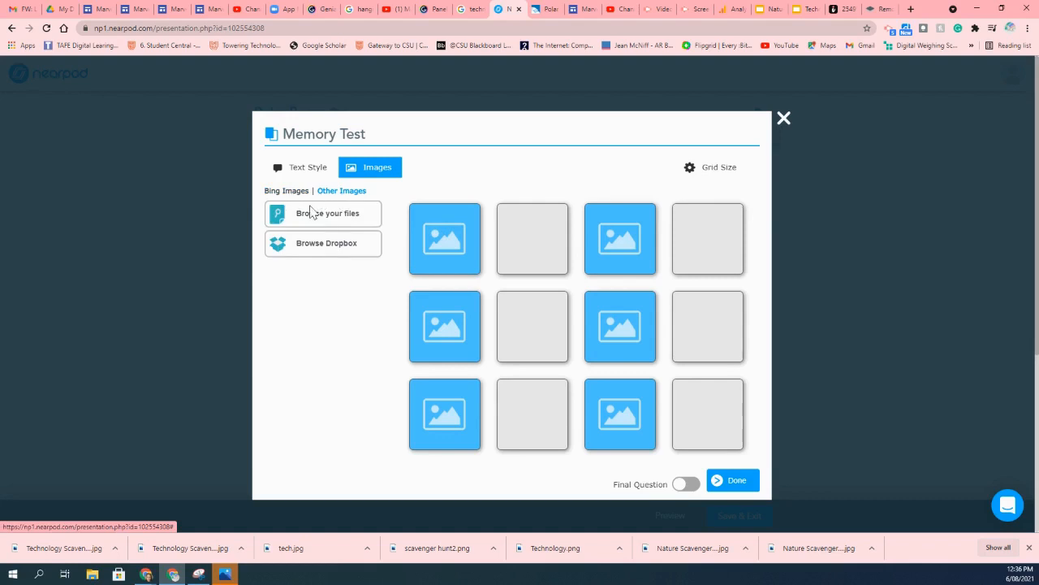
click(288, 193)
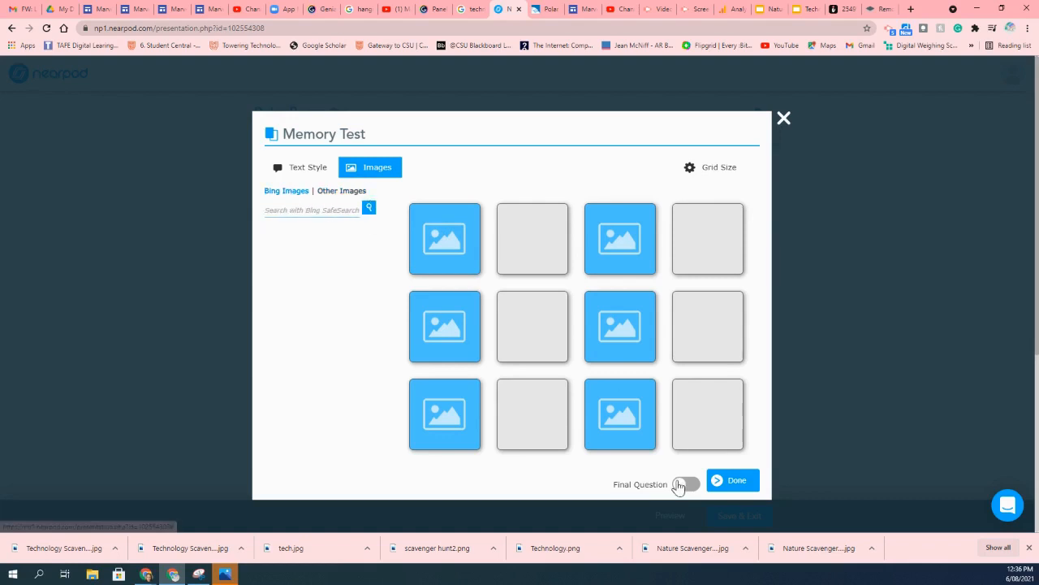
click(686, 485)
click(686, 485)
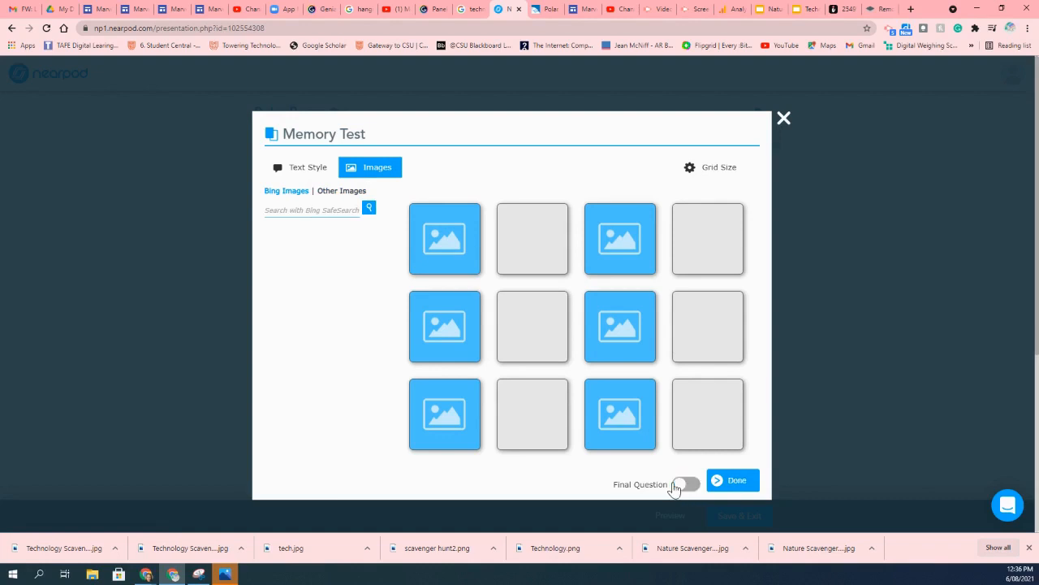
click(715, 167)
click(700, 188)
click(711, 168)
click(716, 231)
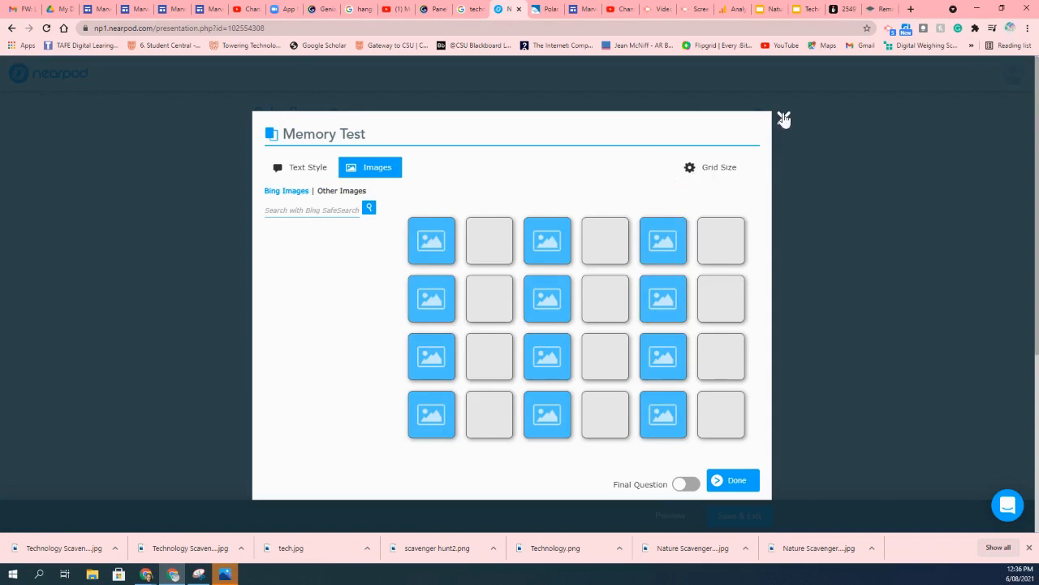
click(784, 119)
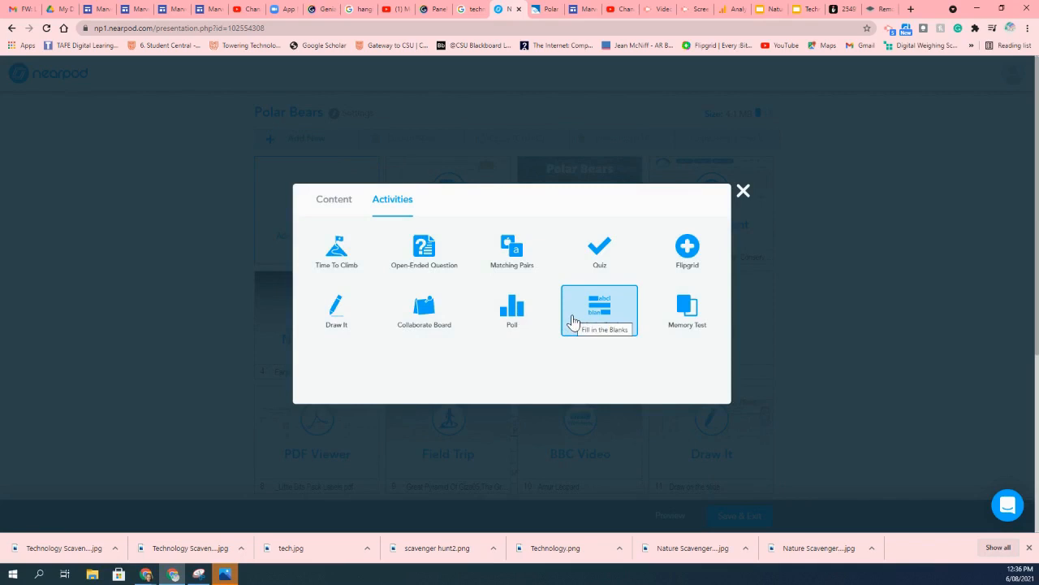
click(681, 252)
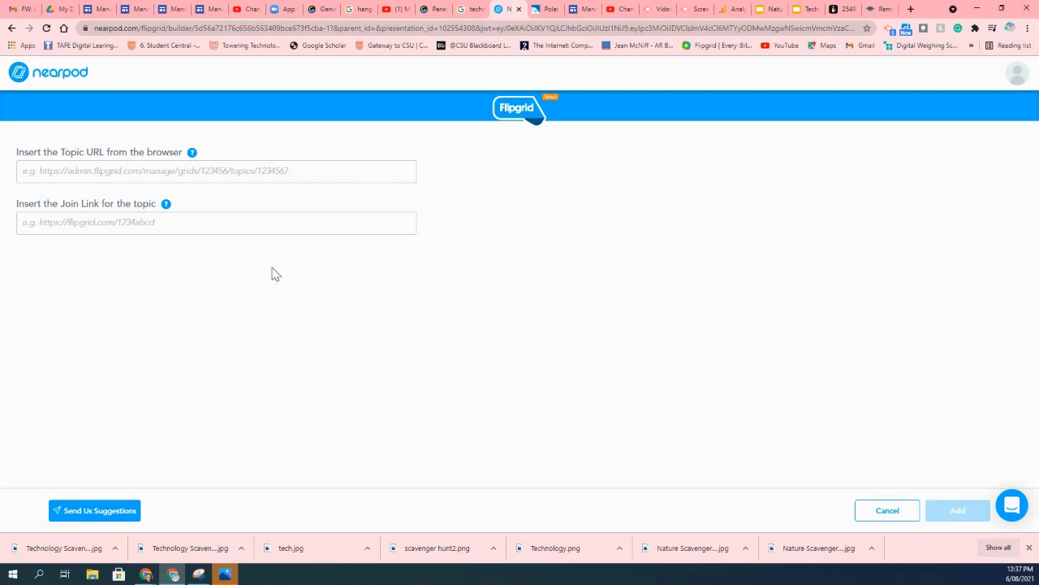
click(863, 513)
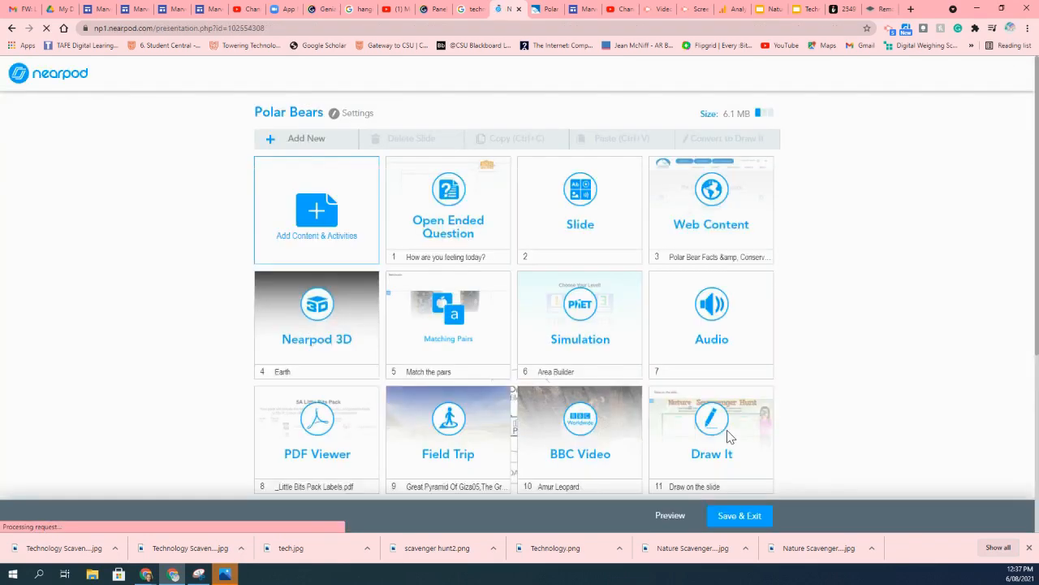
Start a new Time to Climb activity and switch its answer type to Images and back to Text.
click(308, 140)
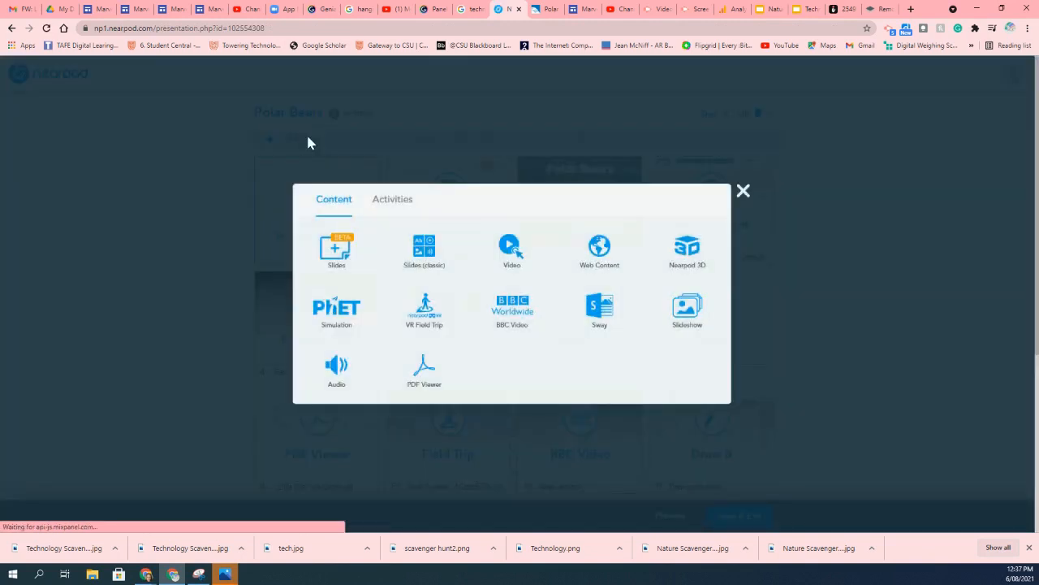
click(393, 203)
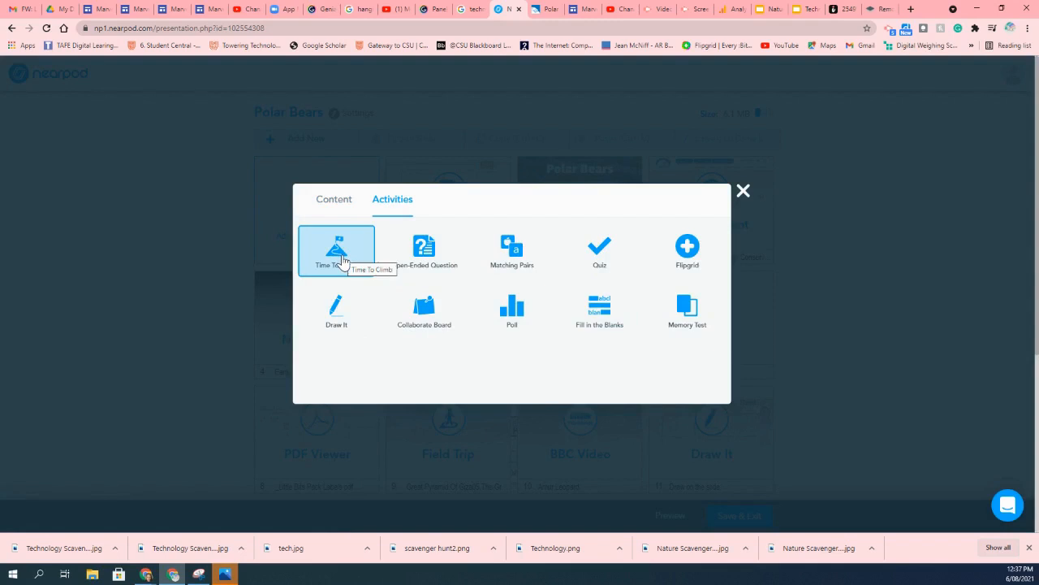
click(343, 262)
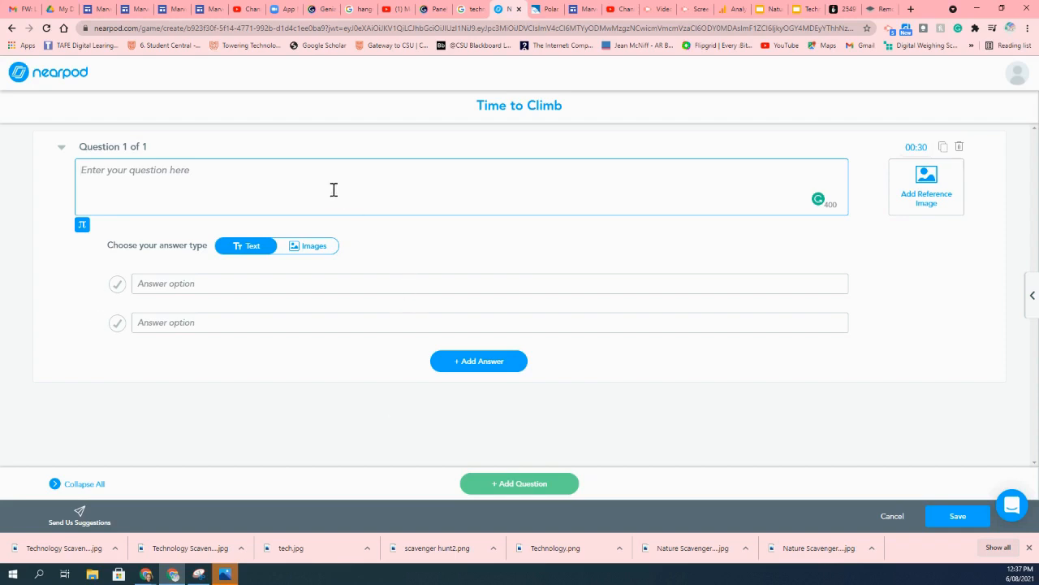
click(322, 252)
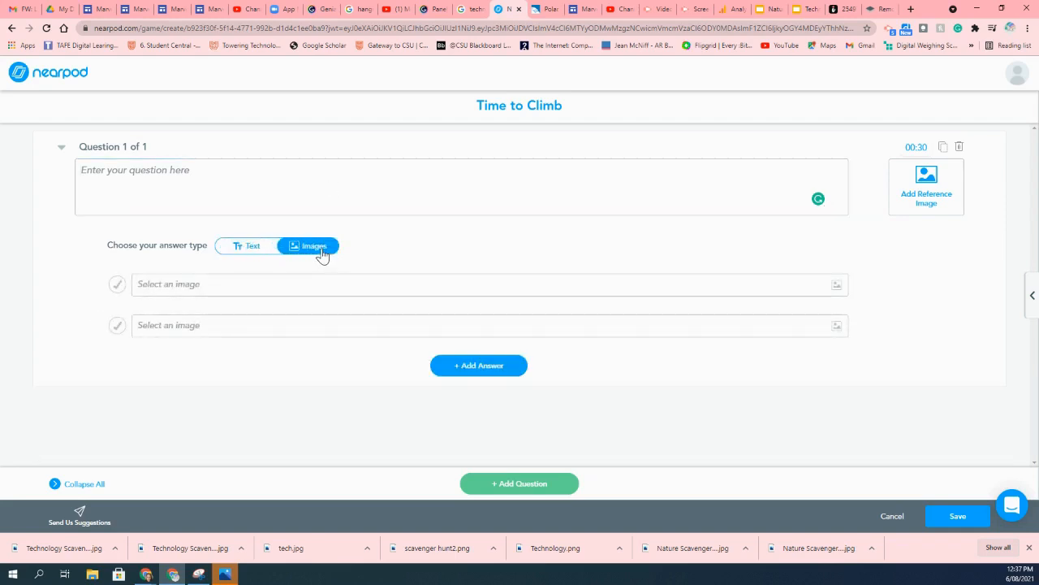
click(254, 253)
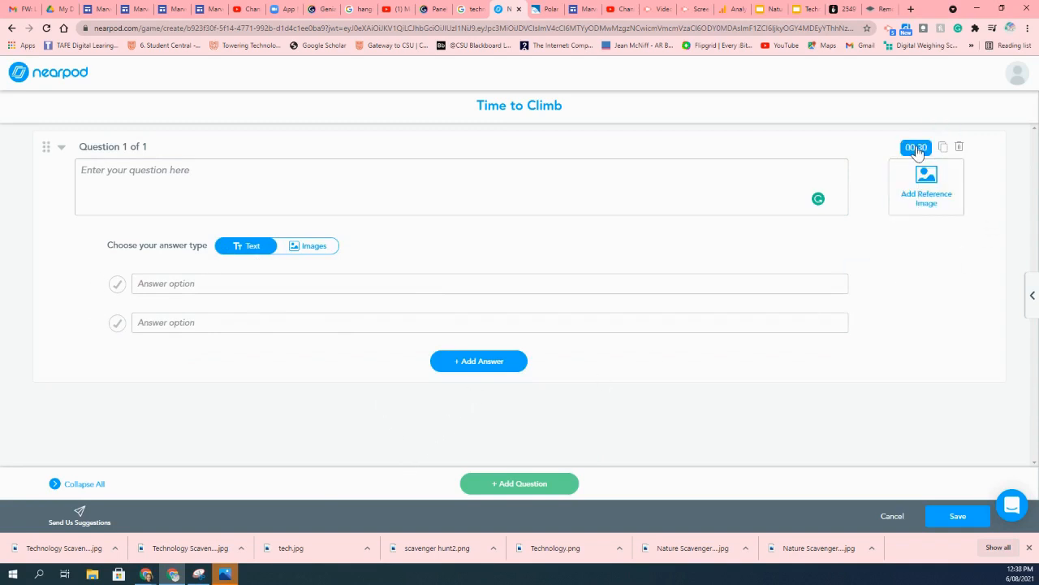
Try setting the activity timer to 1 minute 30 seconds, then close the timer and cancel the Time to Climb activity.
click(916, 148)
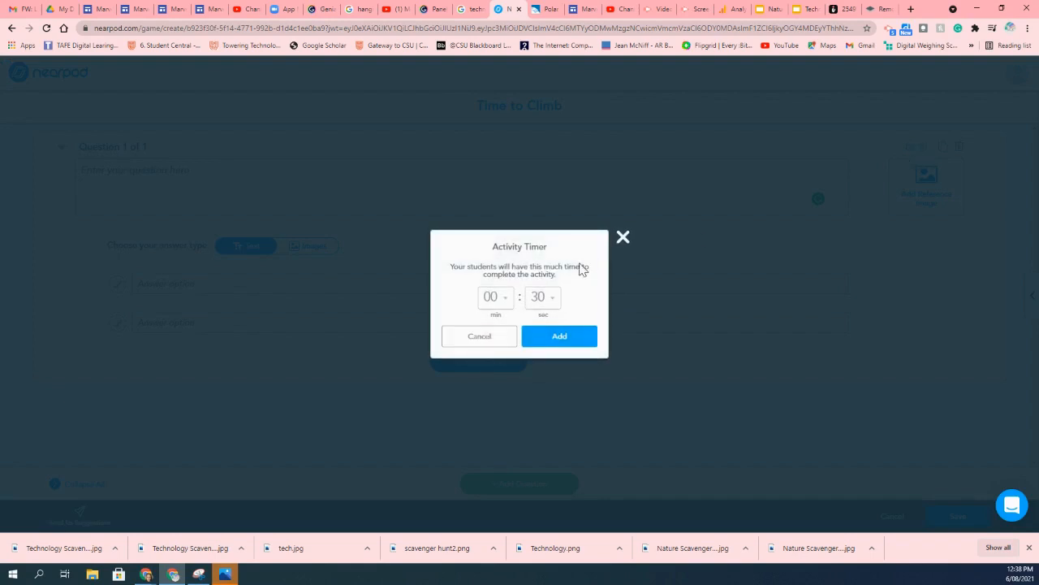
click(557, 309)
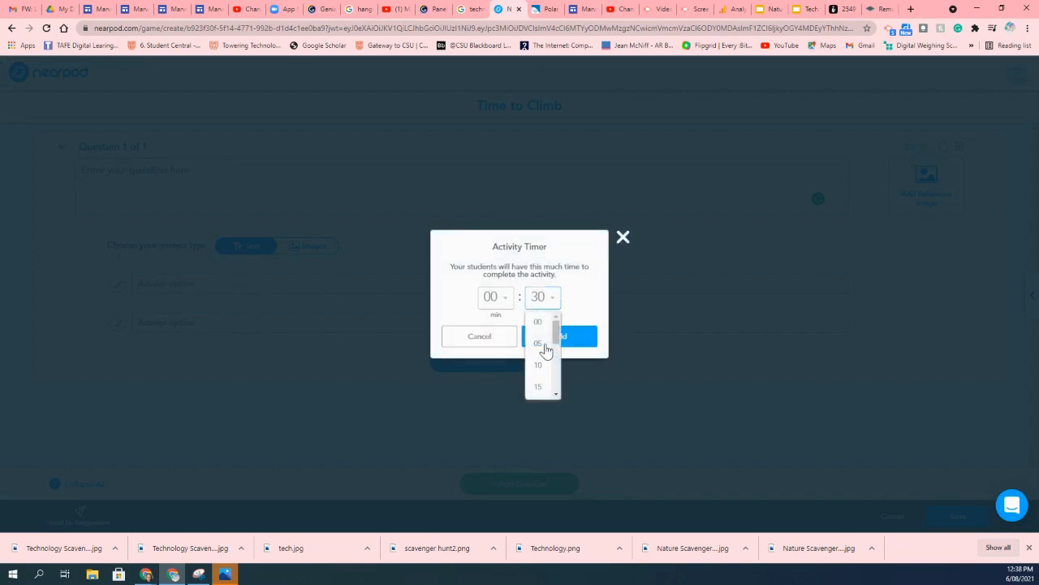
click(502, 303)
click(494, 346)
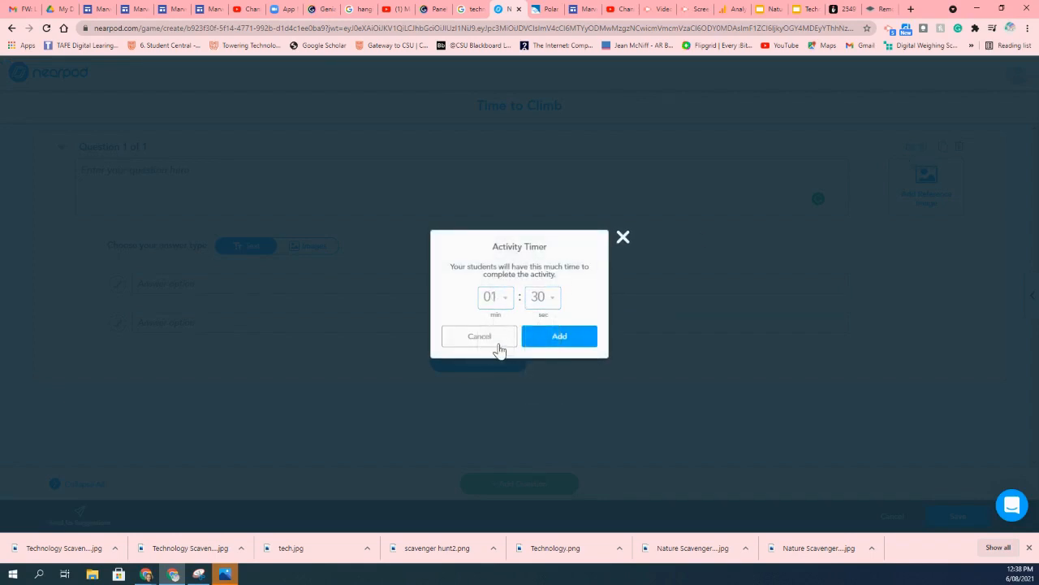
click(622, 238)
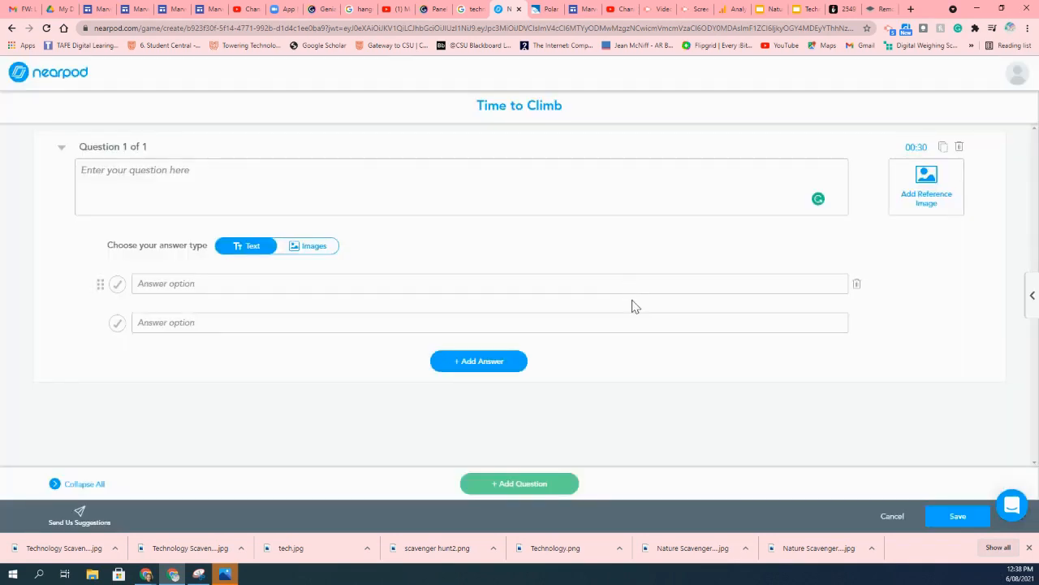
click(890, 517)
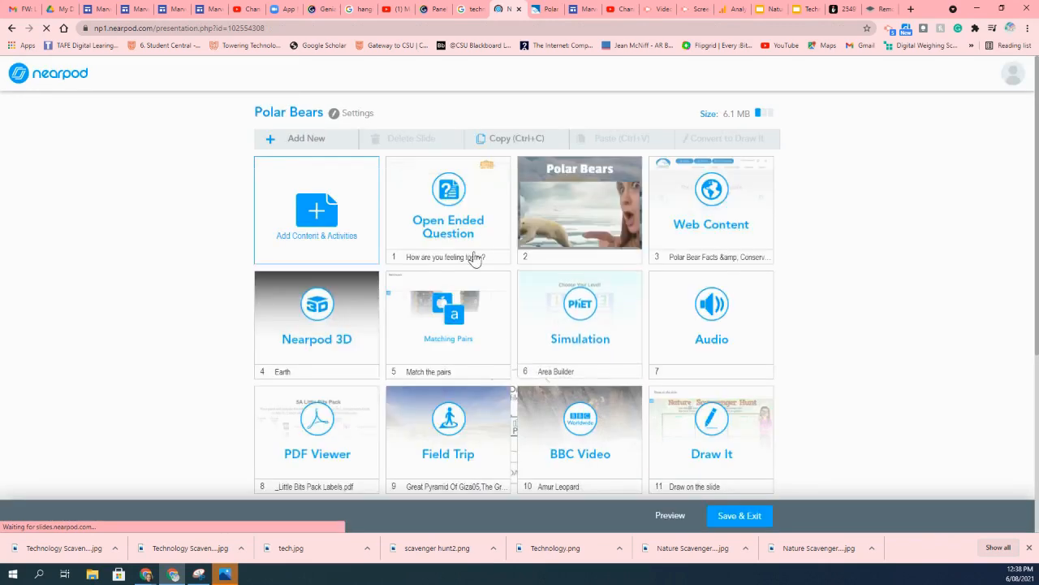
Save and exit the Polar Bears lesson.
scroll(584, 384, down, 3)
scroll(574, 379, up, 2)
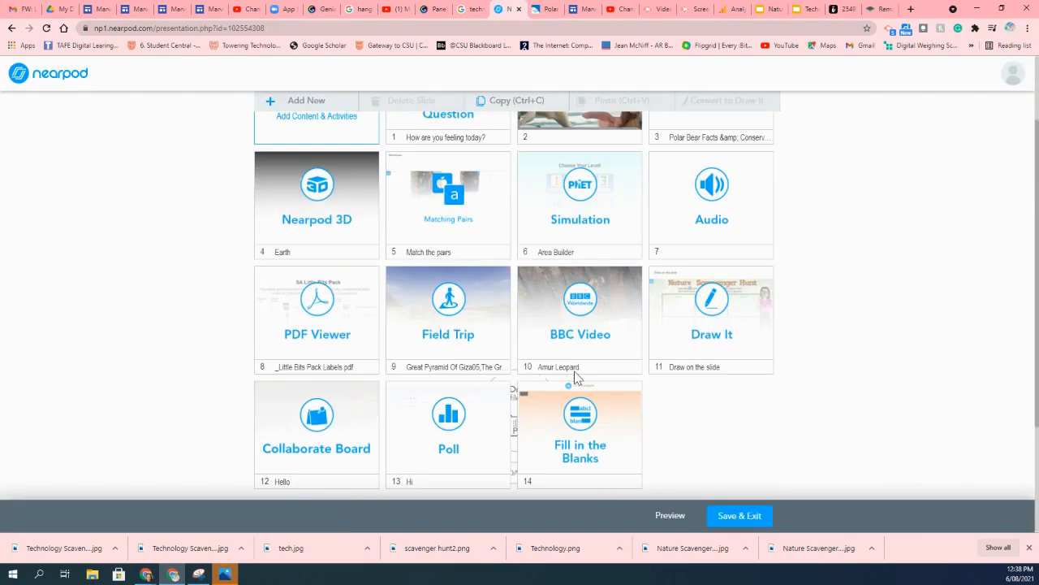
click(731, 518)
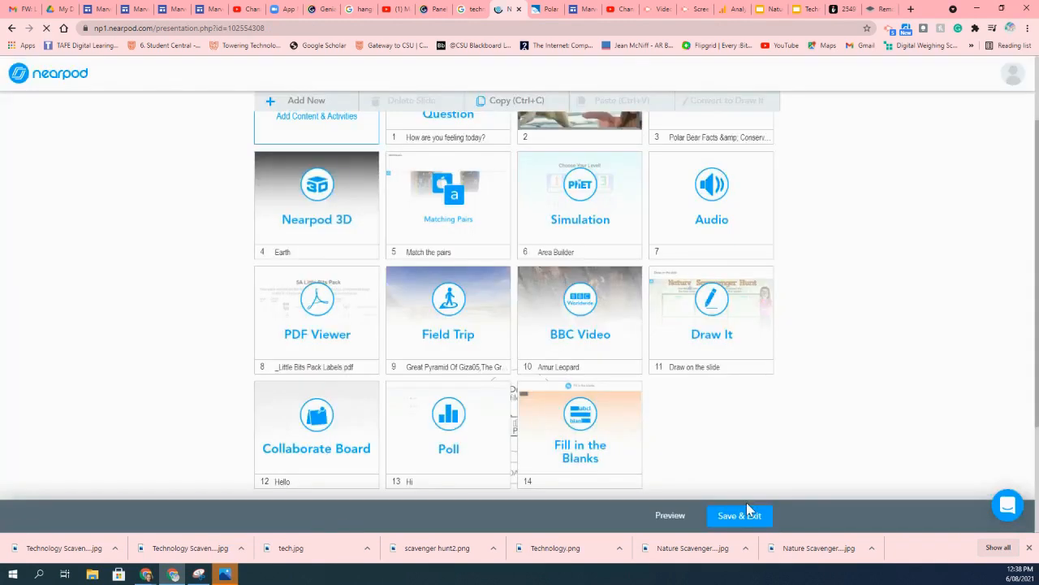